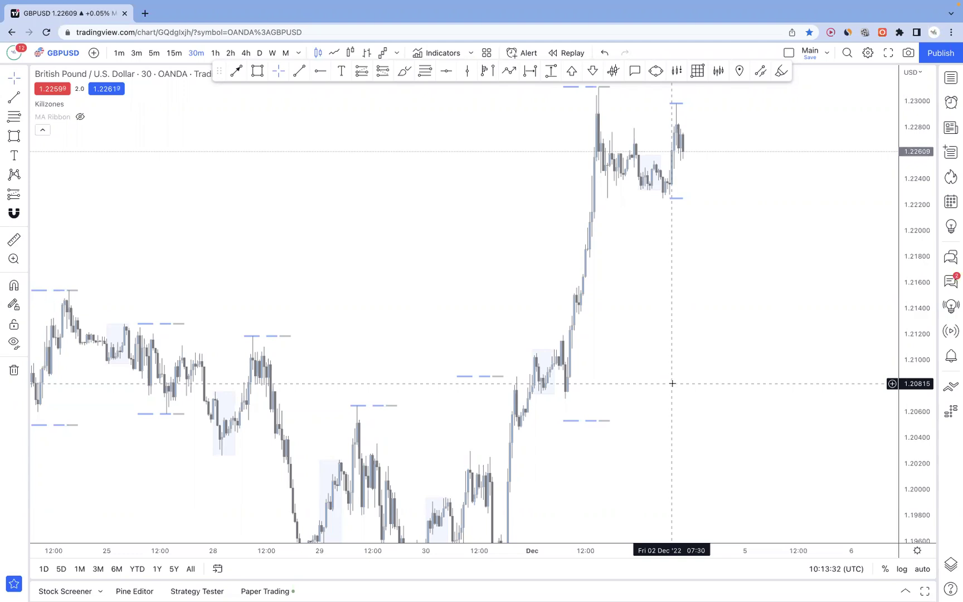
- Search the indicator library for "asia", and close it without adding an indicator
scroll(492, 194, "left", 5)
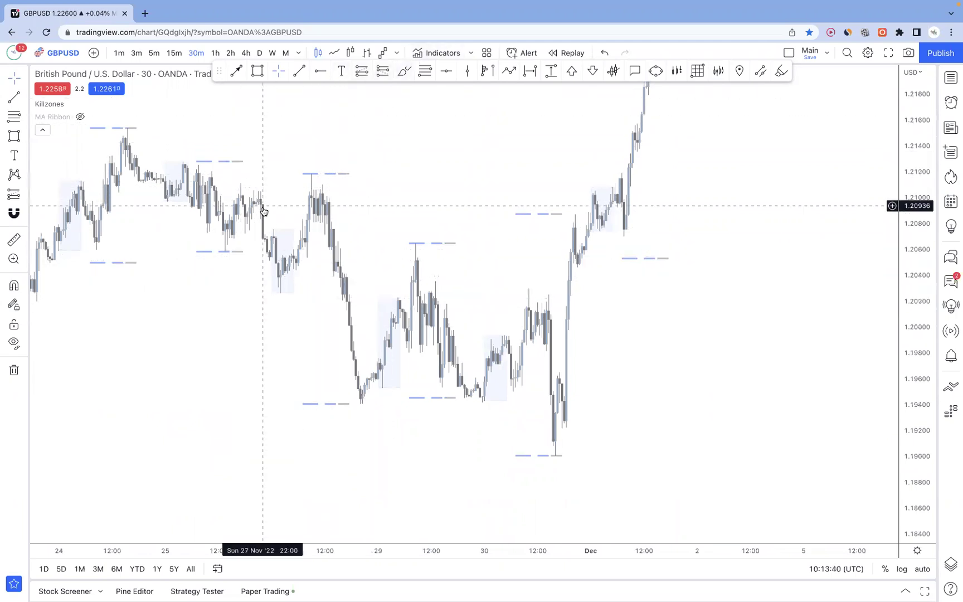
left_click(423, 54)
type("asia")
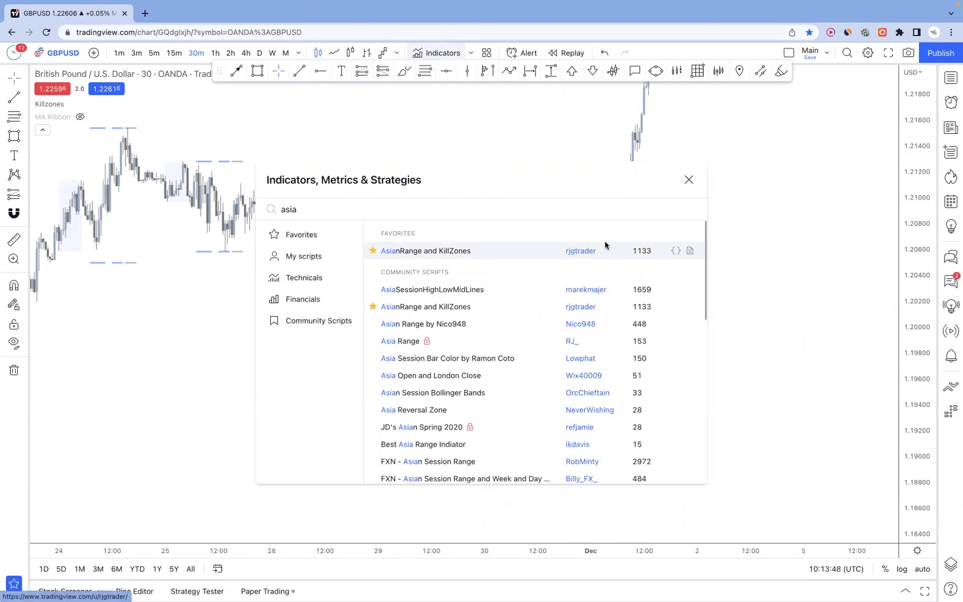
left_click(689, 180)
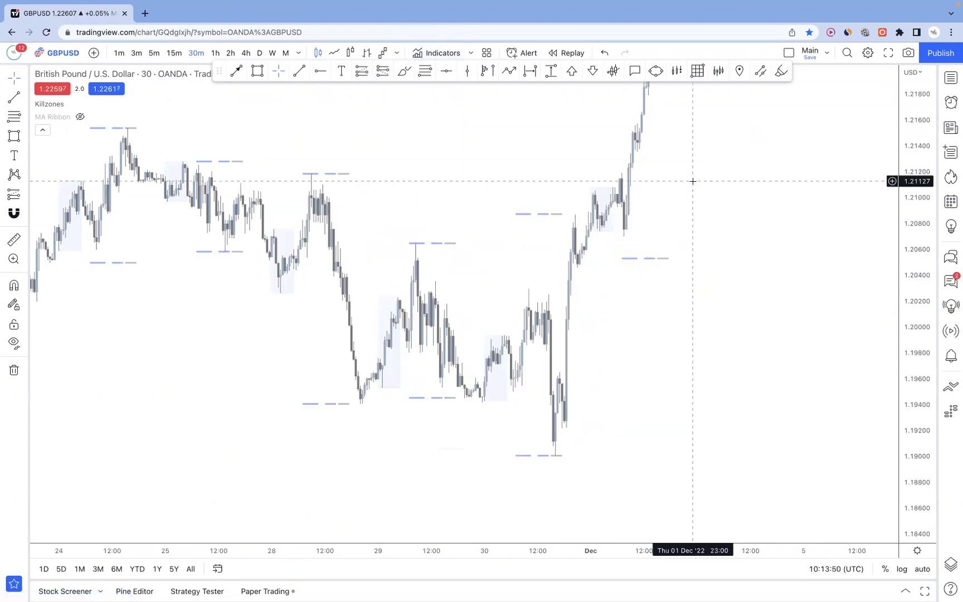
- Circle the shaded session boxes of 29 and 30 November with the Brush on the 30-minute GBPUSD chart
scroll(398, 230, "up", 3)
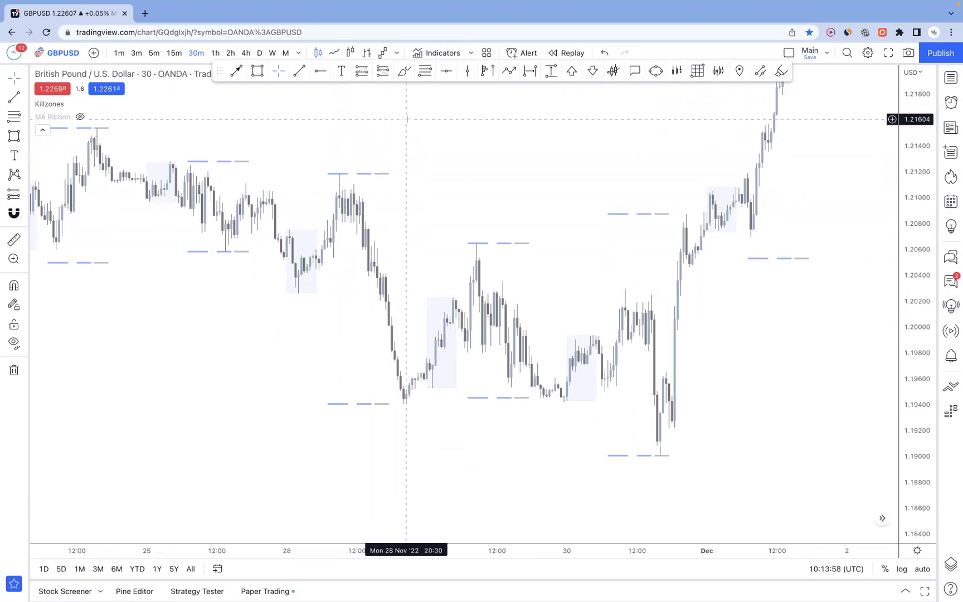
scroll(391, 134, "up", 1)
scroll(379, 305, "up", 3)
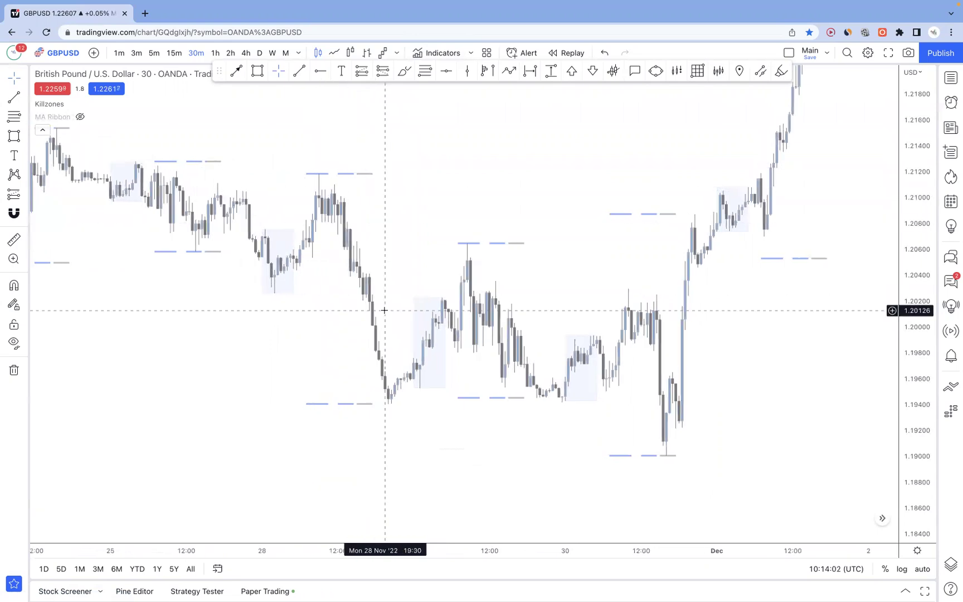
left_click(403, 72)
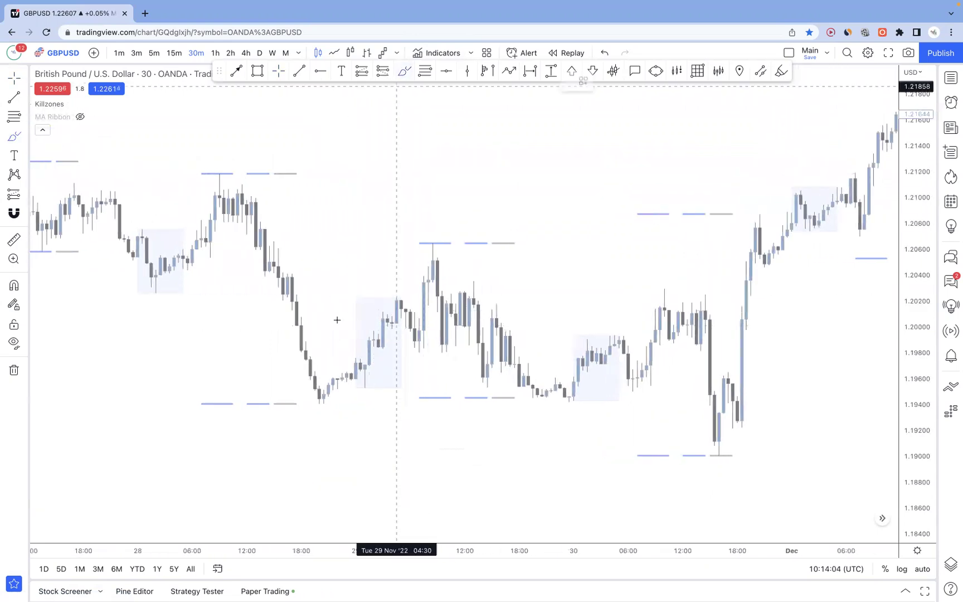
mouse_move(371, 287)
left_mouse_down()
mouse_move(355, 291)
mouse_move(383, 410)
mouse_move(371, 285)
left_mouse_up()
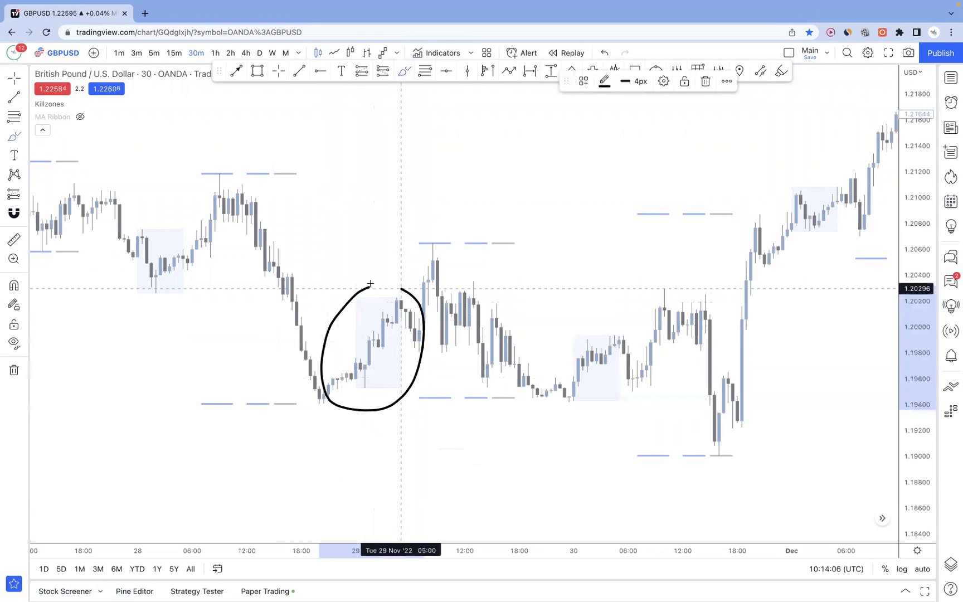
left_click_drag(591, 322, 556, 354)
mouse_move(590, 414)
left_mouse_down()
mouse_move(616, 413)
mouse_move(584, 318)
left_mouse_up()
- Brush circles around the shaded session boxes of 28 and 25 November
scroll(179, 235, "left", 5)
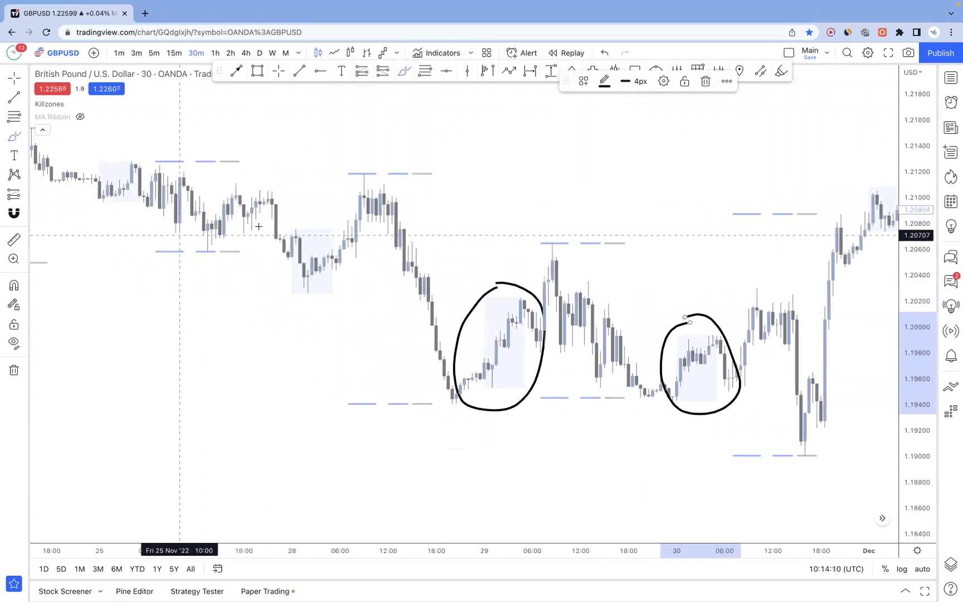
left_click_drag(305, 221, 256, 289)
left_click_drag(351, 285, 319, 215)
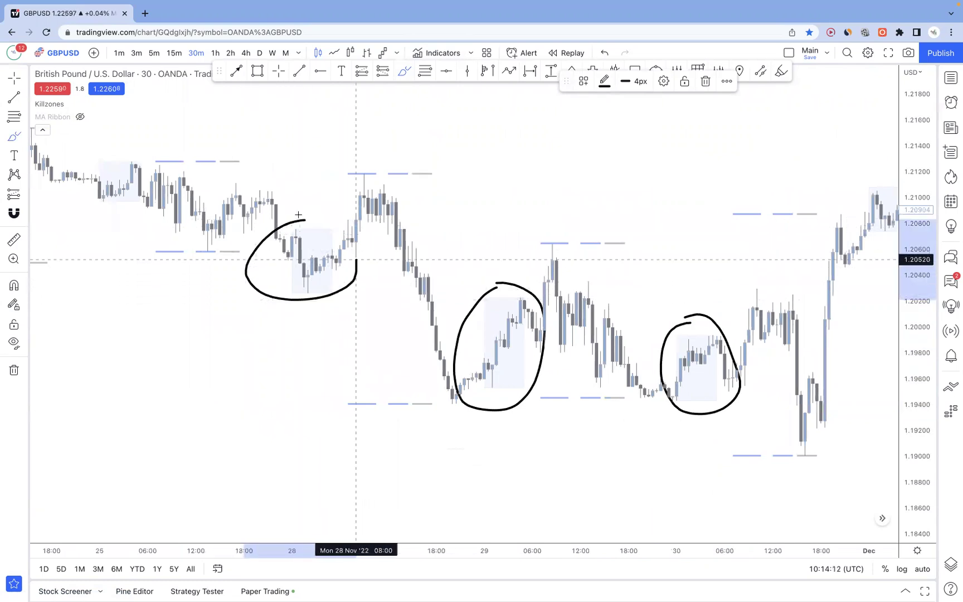
scroll(274, 169, "left", 5)
mouse_move(308, 149)
left_mouse_down()
mouse_move(278, 210)
mouse_move(295, 135)
left_mouse_up()
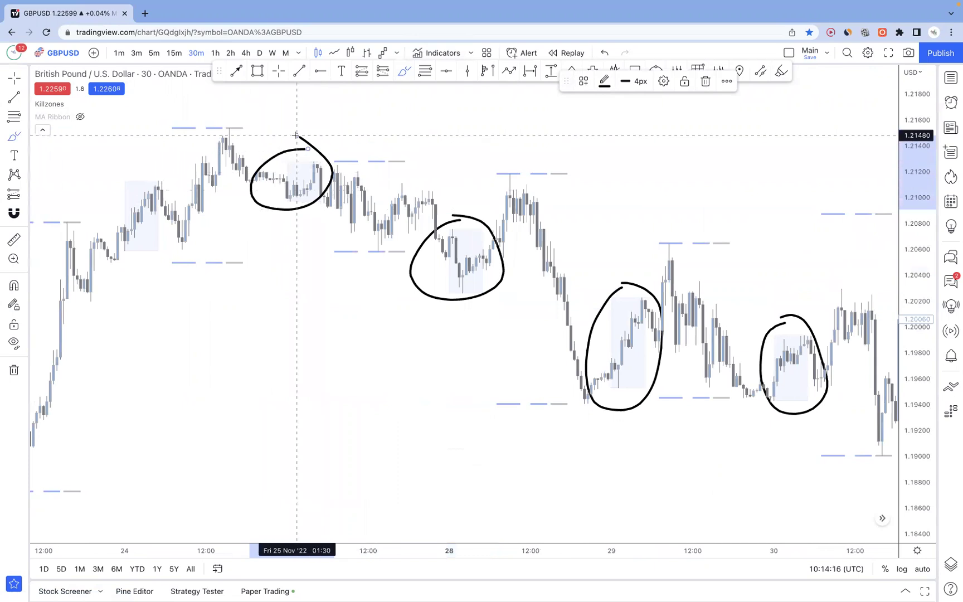
- Undo all four brushed circles around the session boxes
key("super+z")
scroll(295, 135, "right", 5)
key("super+z")
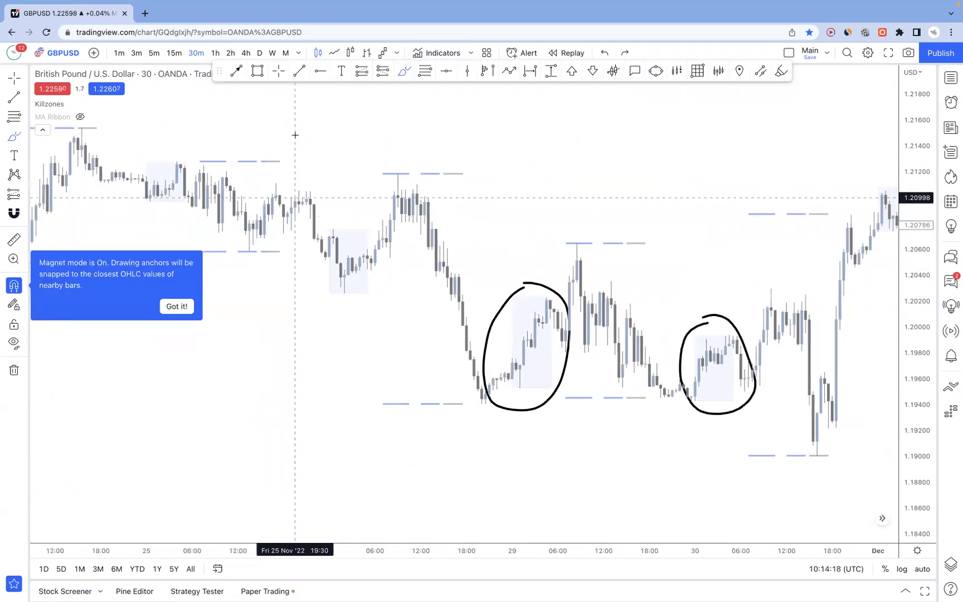
scroll(296, 135, "right", 3)
key("super+z")
key("super+z")
scroll(295, 135, "right", 4)
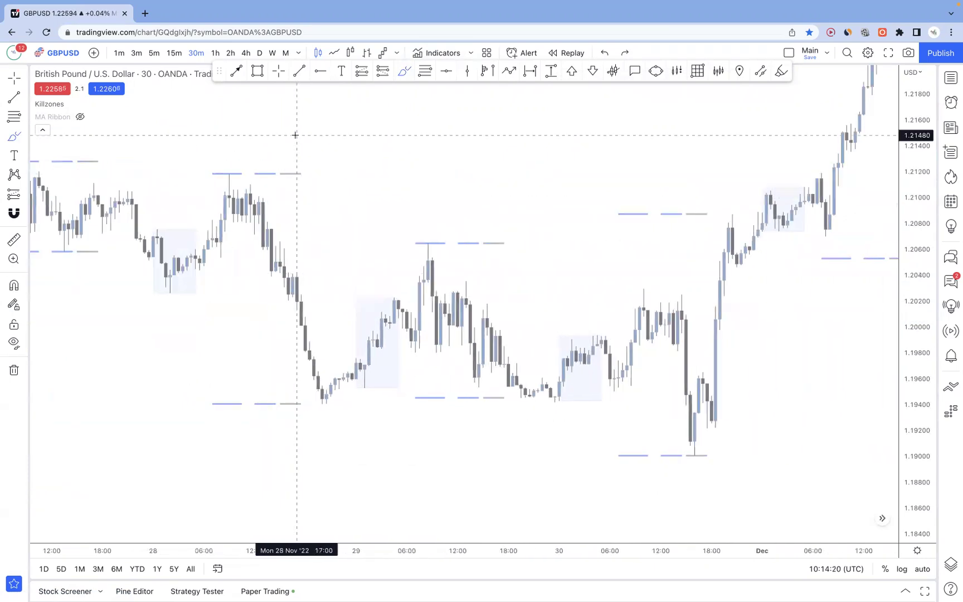
- In an empty chart area above price, draw a rising zigzag Path of four upswings from about 1.234 to 1.260
left_click_drag(309, 109, 431, 516)
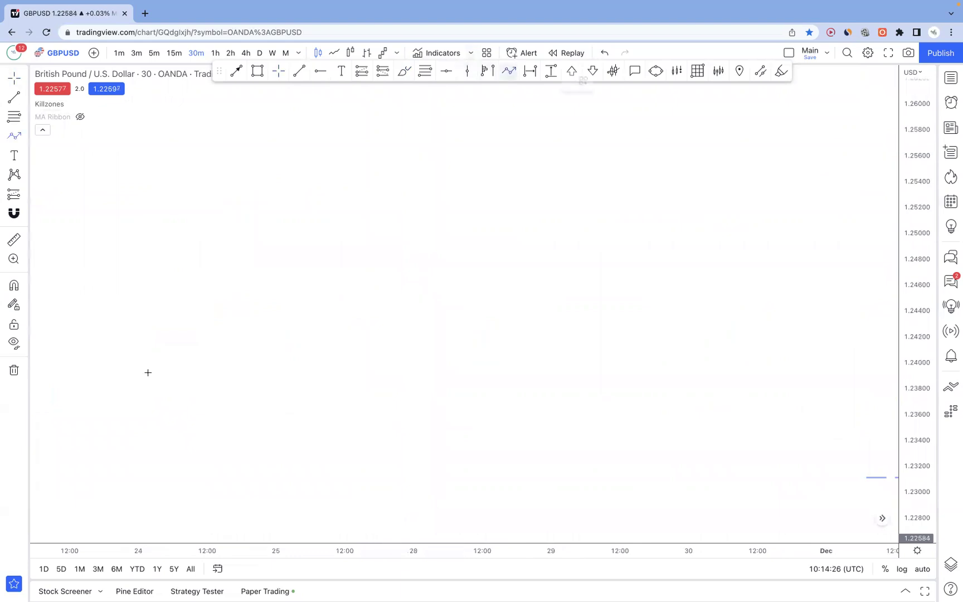
left_click(106, 437)
left_click(144, 339)
left_click(187, 385)
left_click(232, 269)
left_click(281, 328)
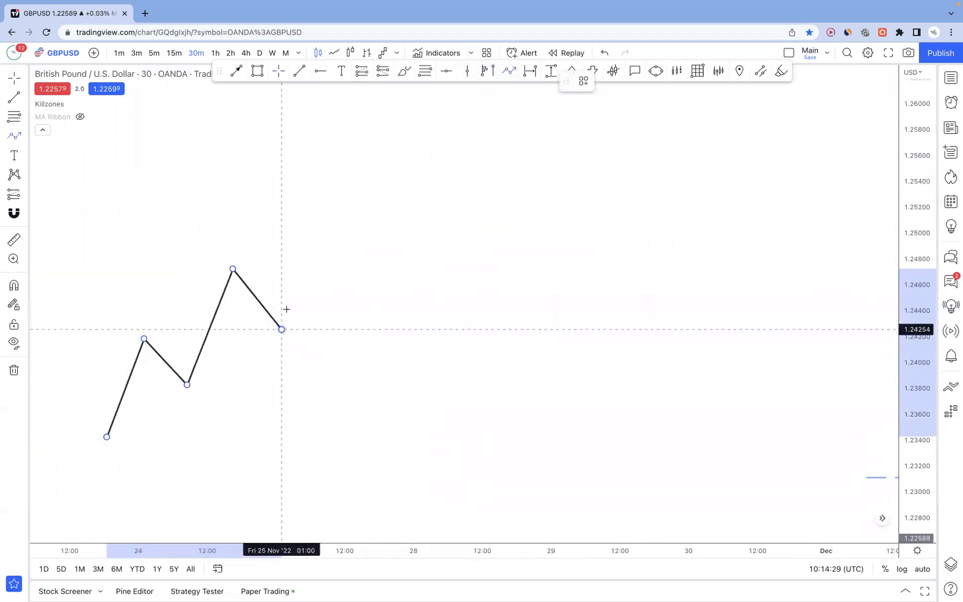
left_click(331, 189)
left_click(373, 256)
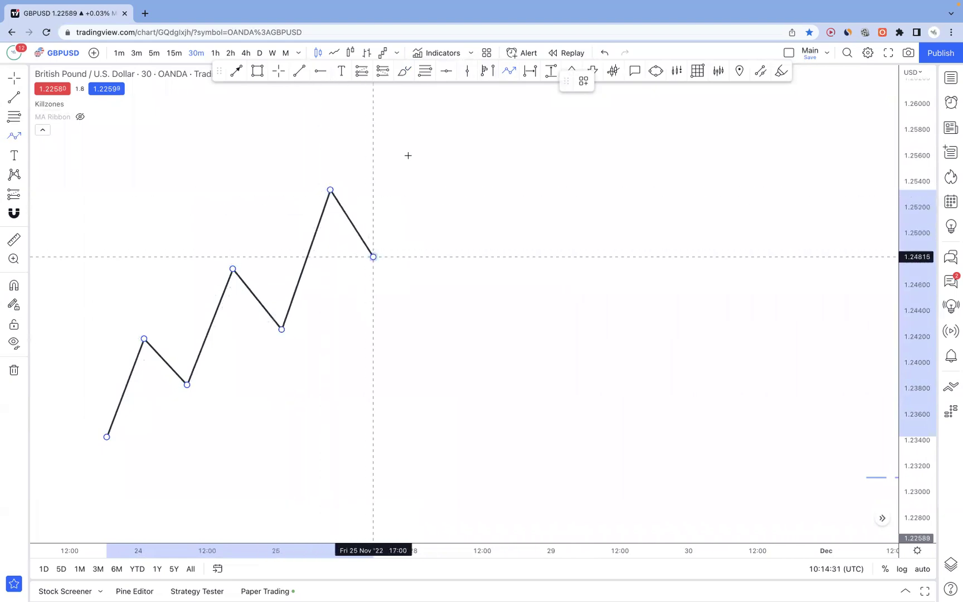
double_click(428, 108)
left_click(464, 168)
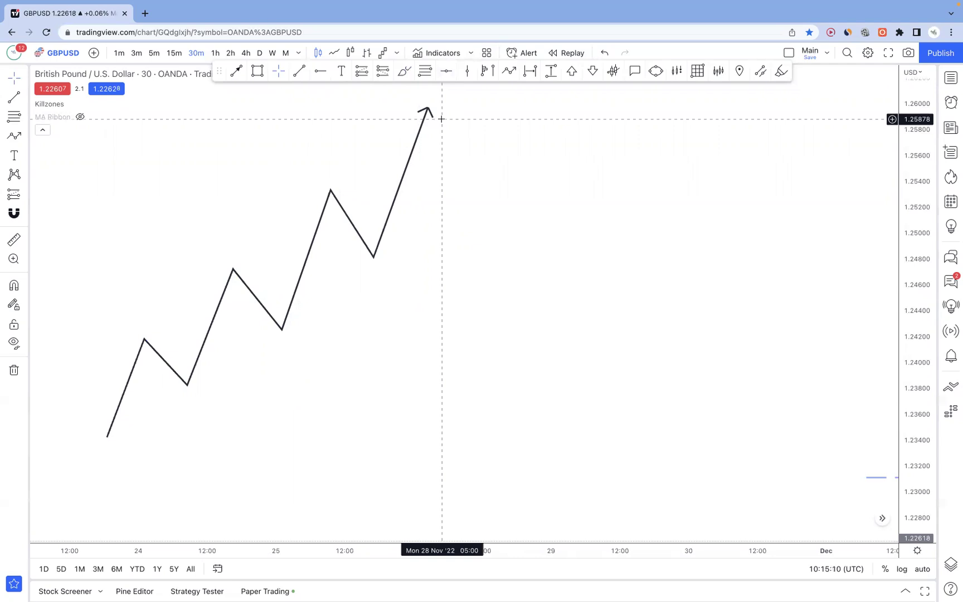
- Draw a falling zigzag Path from the uptrend's peak to about 1.234 with two pullbacks, and raise its first lower high slightly
left_click(509, 71)
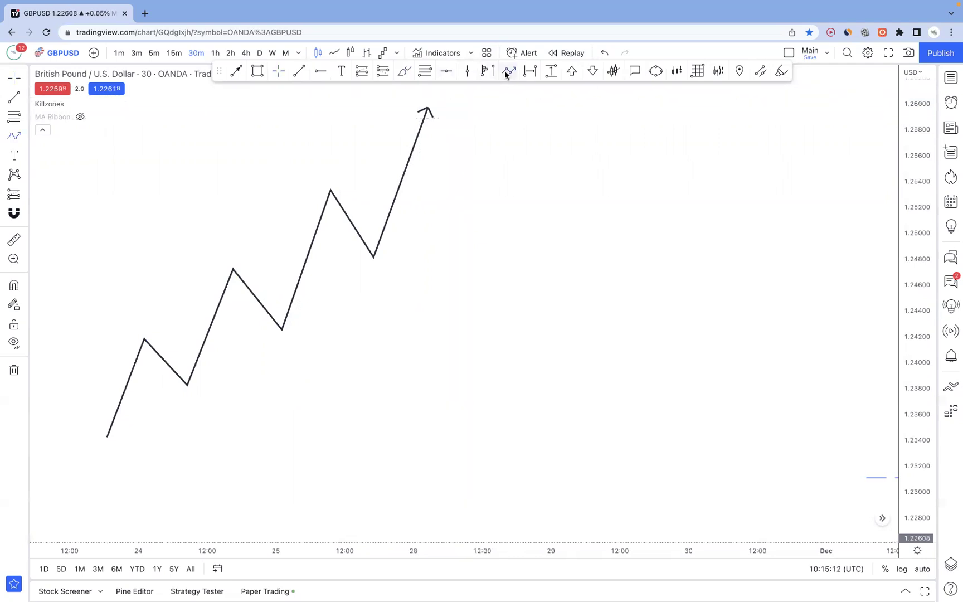
left_click(434, 109)
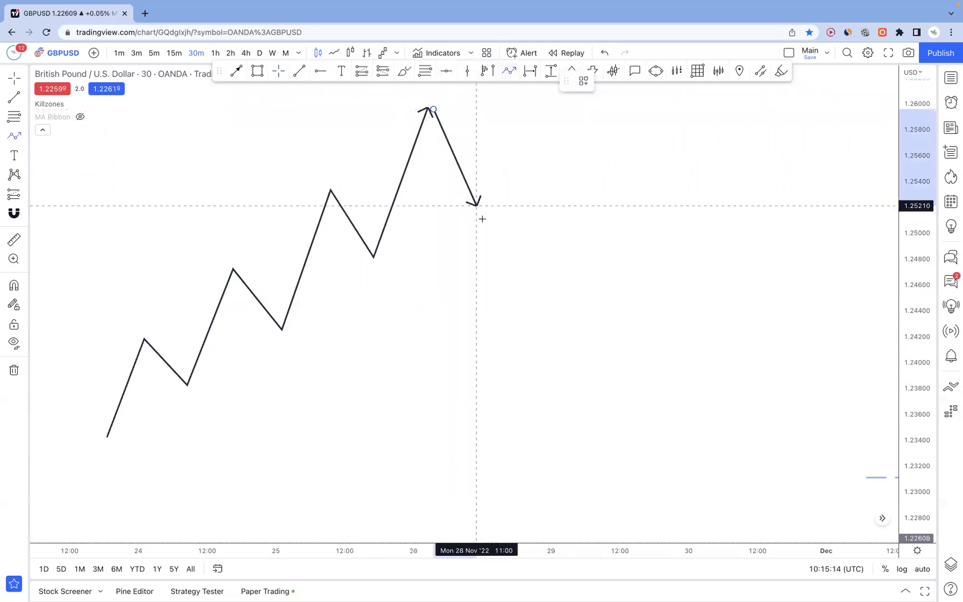
left_click(523, 312)
left_click(556, 247)
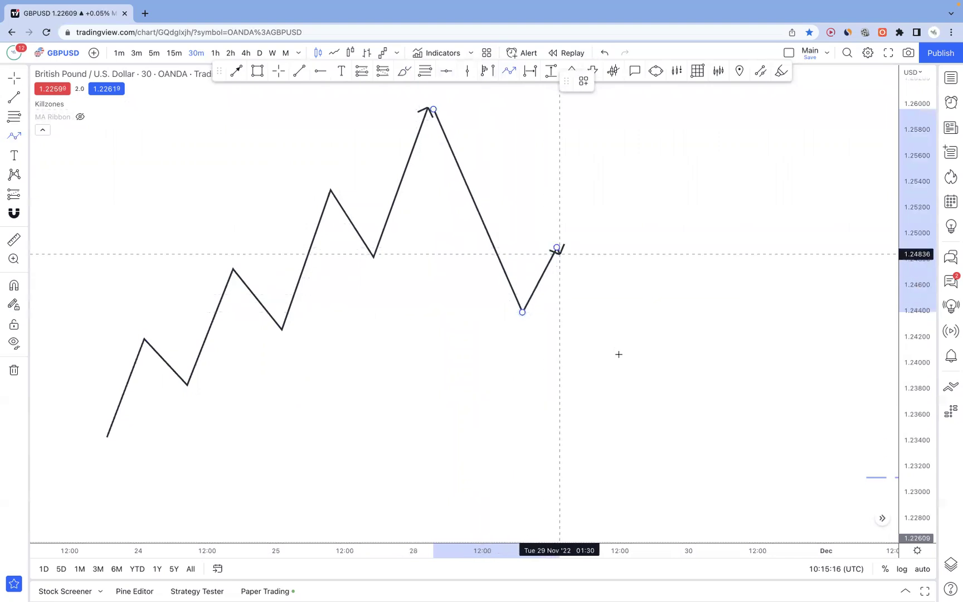
left_click(620, 354)
left_click(654, 306)
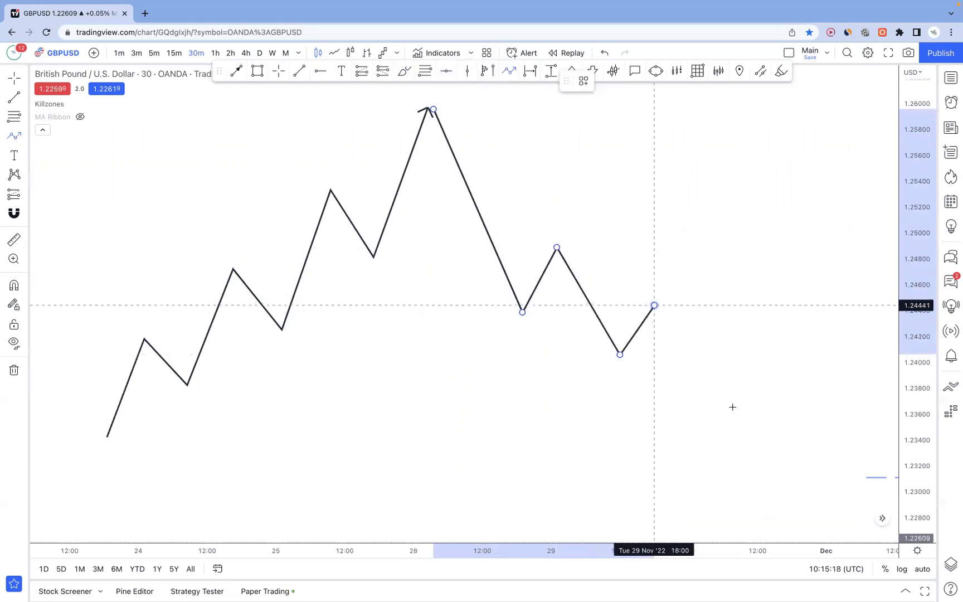
double_click(755, 435)
left_click(456, 191)
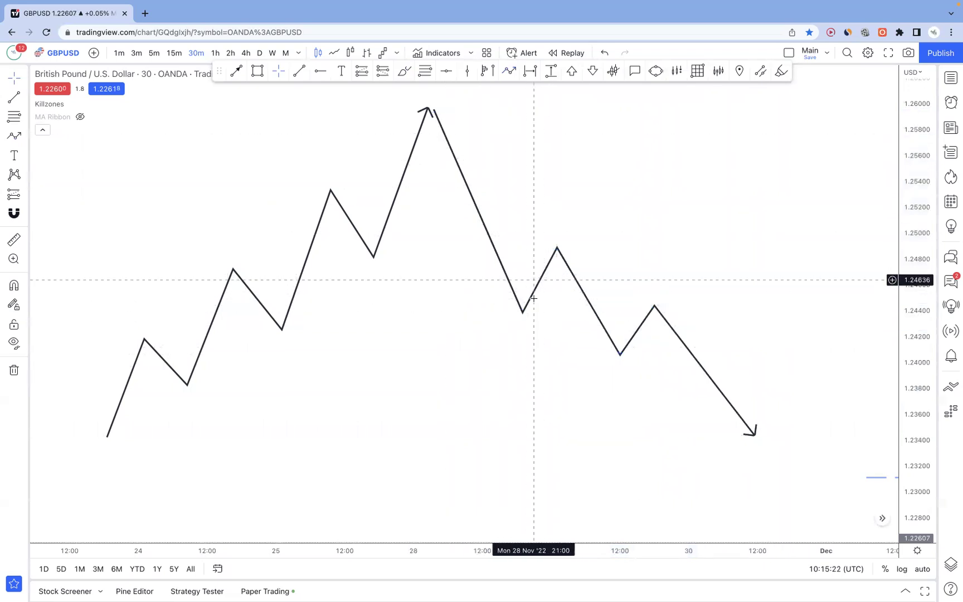
mouse_move(557, 247)
left_mouse_down()
mouse_move(589, 58)
mouse_move(555, 251)
mouse_move(560, 244)
left_mouse_up()
left_click(556, 223)
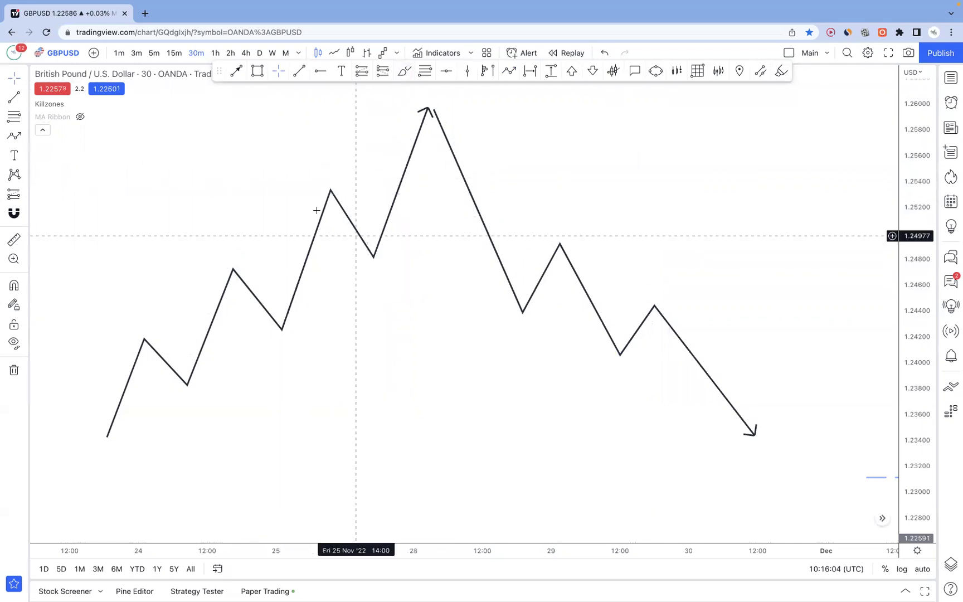
- Brush short arcs over the uptrend's second and third highs and under the lows that follow them
left_click(403, 71)
left_click_drag(216, 272, 251, 262)
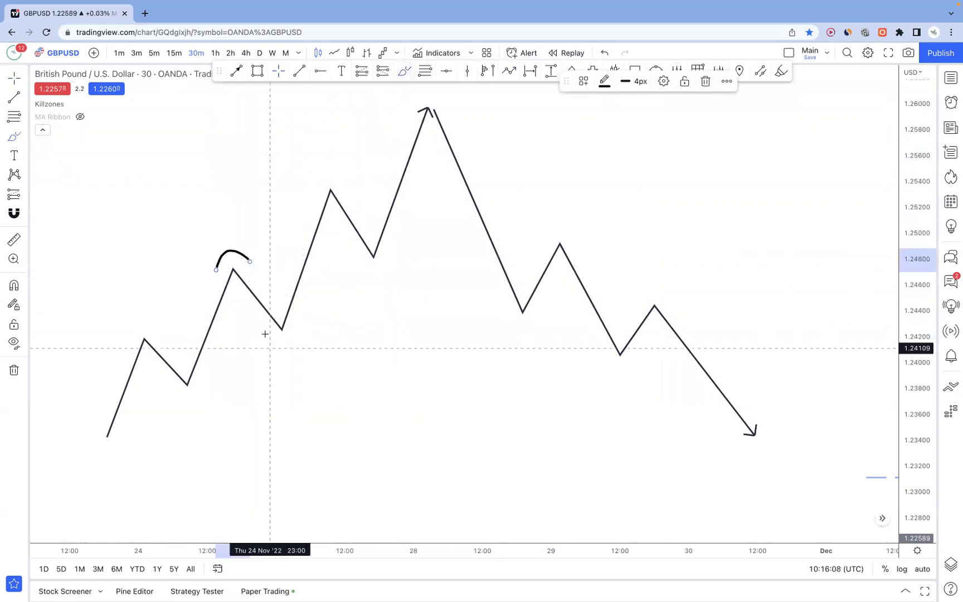
left_click_drag(268, 332, 290, 324)
mouse_move(322, 183)
left_mouse_down()
mouse_move(328, 168)
mouse_move(345, 187)
left_mouse_up()
left_click_drag(363, 257, 379, 251)
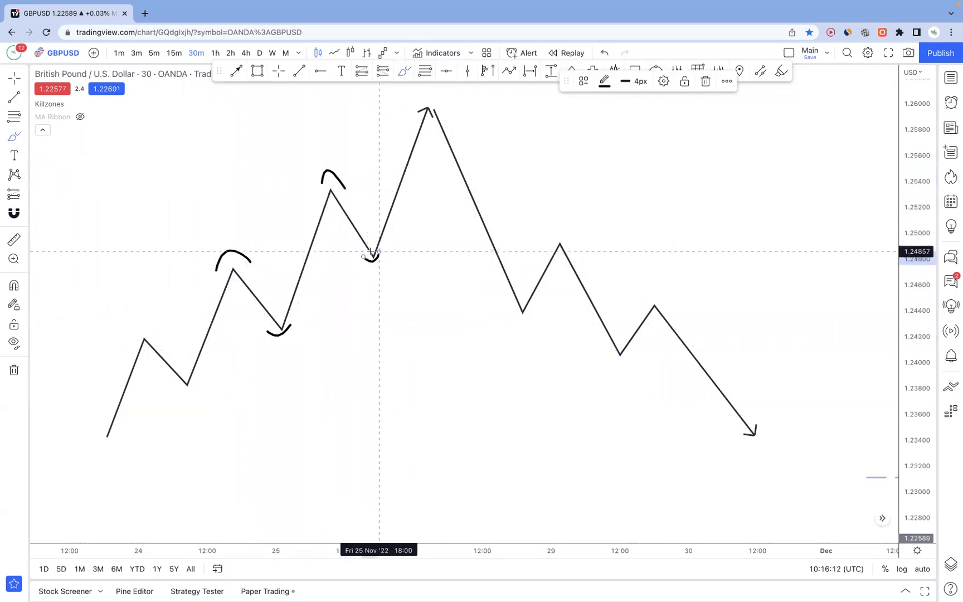
- Brush boxes around the uptrend's second and third highs, and mark the third-high box's lower and upper edges with horizontal strokes
mouse_move(204, 265)
left_mouse_down()
mouse_move(219, 357)
mouse_move(262, 355)
mouse_move(263, 259)
mouse_move(213, 260)
left_mouse_up()
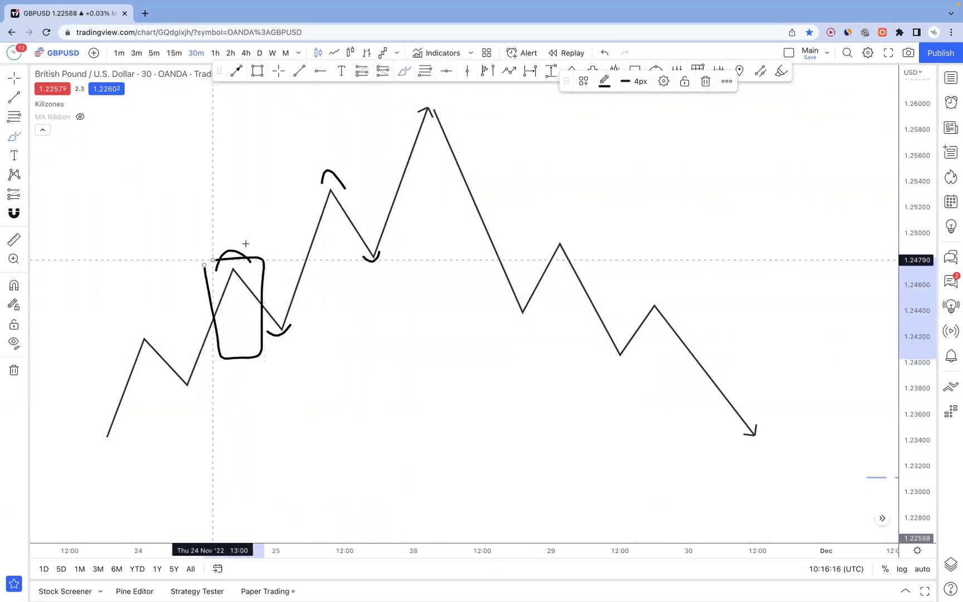
mouse_move(302, 189)
left_mouse_down()
mouse_move(308, 262)
mouse_move(335, 268)
mouse_move(339, 188)
mouse_move(301, 192)
left_mouse_up()
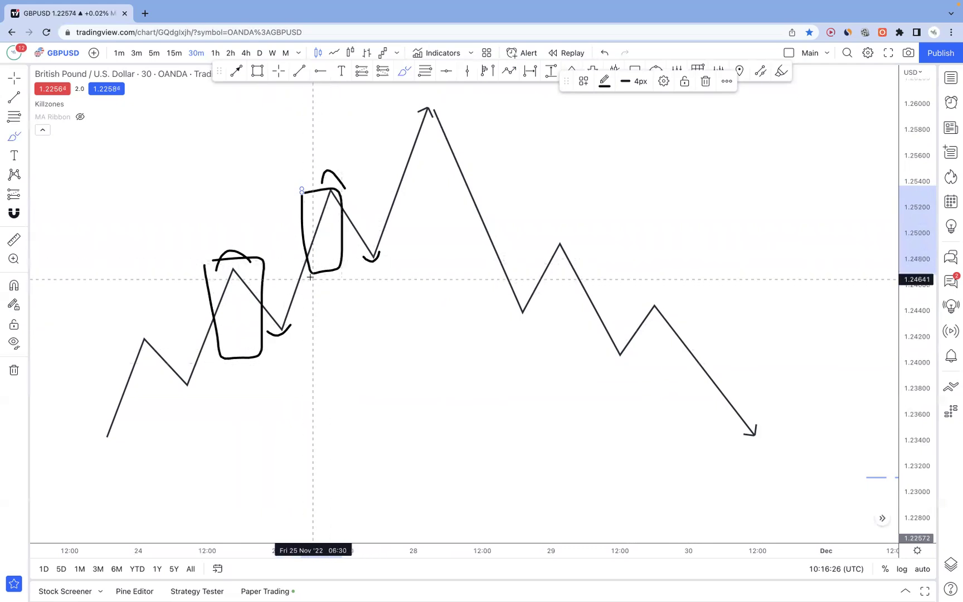
left_click_drag(310, 277, 344, 276)
left_click_drag(296, 187, 337, 186)
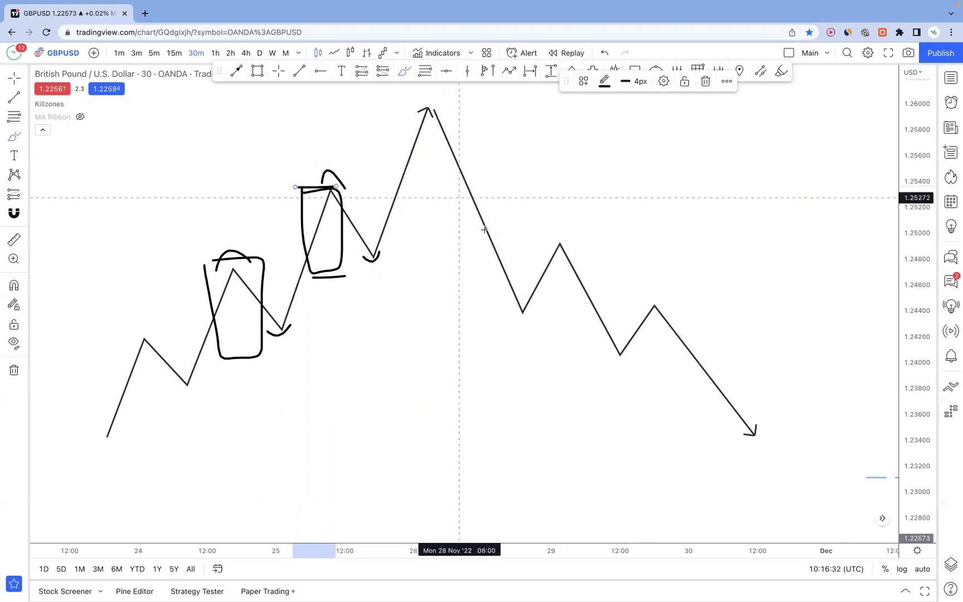
- Brush boxes around the downtrend's first low and the pullback after its second low, with a horizontal arrow above the first lower high
mouse_move(483, 221)
left_mouse_down()
mouse_move(531, 334)
mouse_move(516, 230)
mouse_move(477, 226)
left_mouse_up()
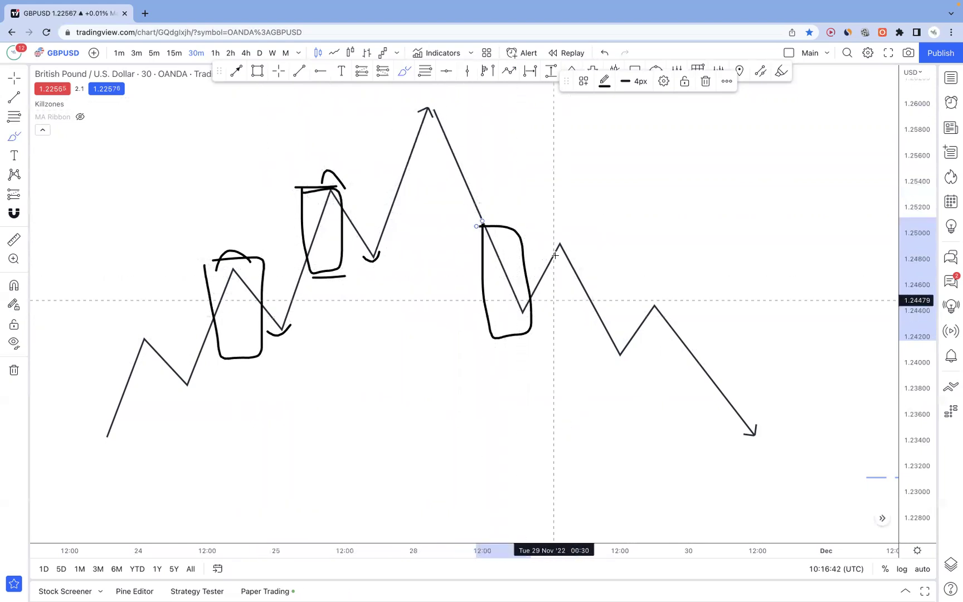
mouse_move(526, 213)
left_mouse_down()
mouse_move(598, 205)
mouse_move(635, 356)
mouse_move(548, 352)
left_mouse_up()
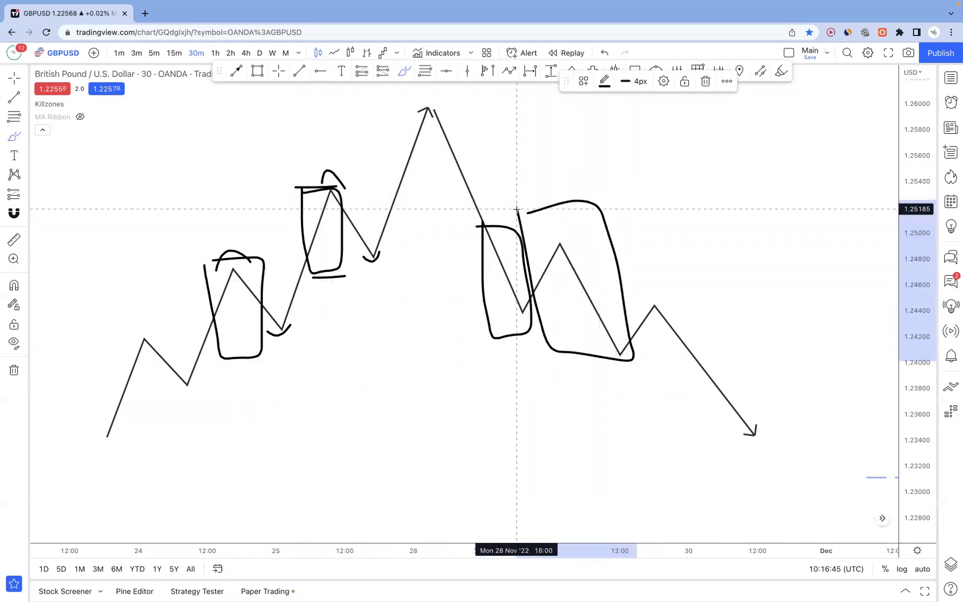
key("Delete")
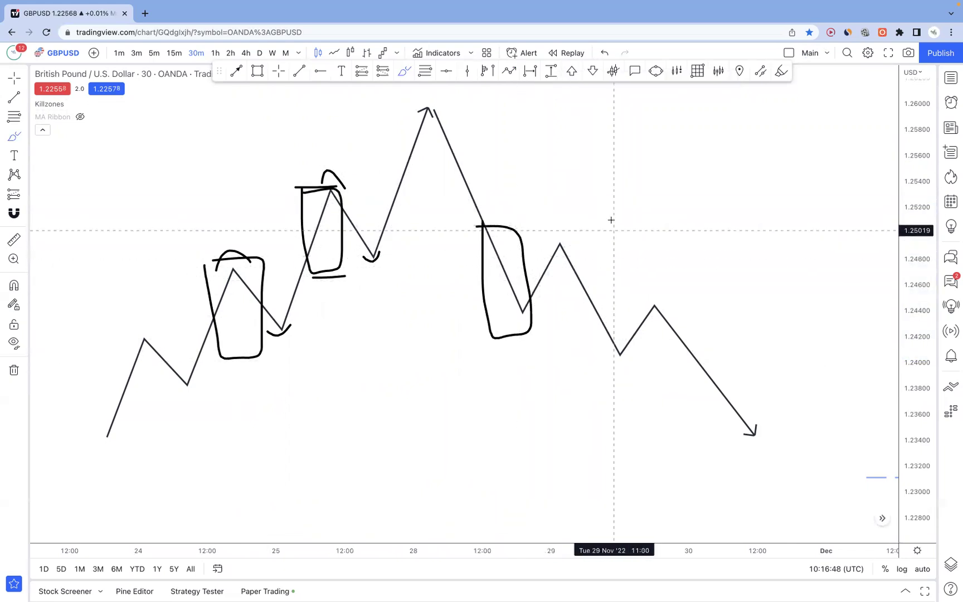
mouse_move(615, 367)
left_mouse_down()
mouse_move(619, 375)
mouse_move(673, 286)
mouse_move(605, 272)
left_mouse_up()
left_click_drag(527, 220, 597, 222)
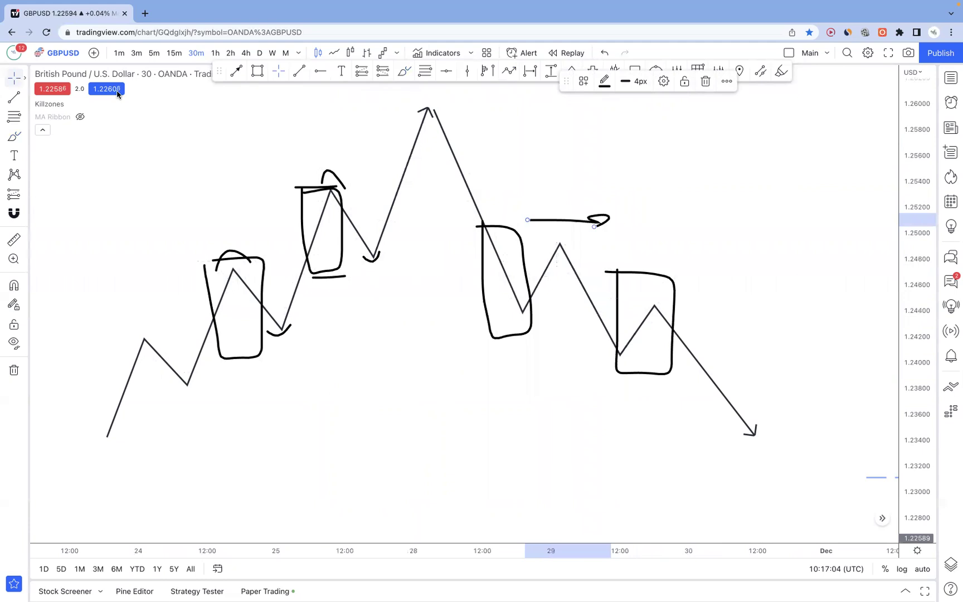
- Try a higher first lower high on the downtrend path, and draw and delete a rectangle between about 1.2527 and 1.2548
left_click(560, 241)
left_click_drag(562, 192, 560, 242)
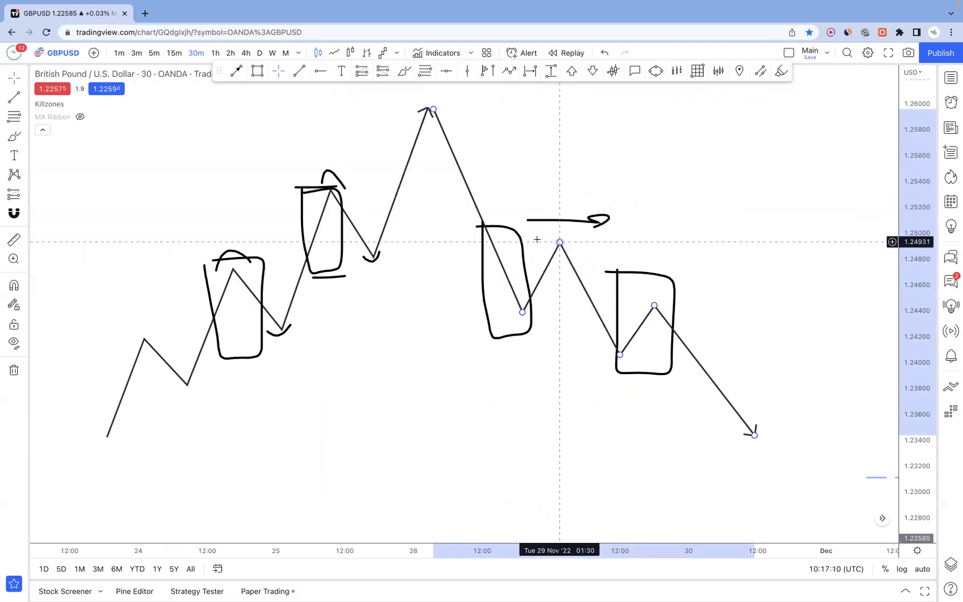
left_click(258, 71)
mouse_move(459, 215)
left_mouse_down()
mouse_move(642, 187)
mouse_move(607, 91)
mouse_move(656, 174)
left_mouse_up()
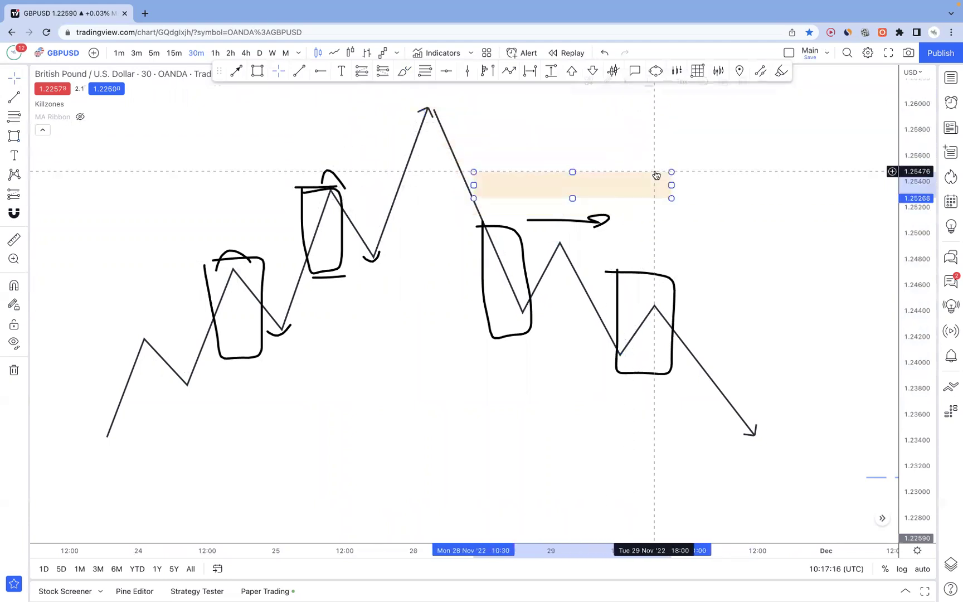
key("Delete")
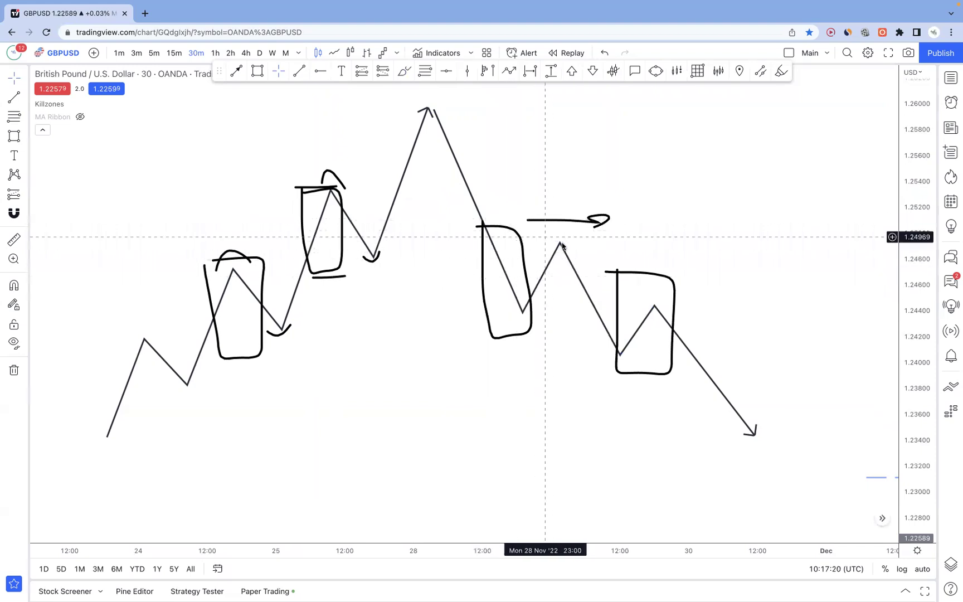
- Lower the downtrend path's first lower high to about 1.246, and brush a choppy price line along the path between the two boxes
mouse_move(561, 244)
left_mouse_down()
mouse_move(560, 315)
mouse_move(550, 283)
mouse_move(532, 286)
mouse_move(542, 303)
mouse_move(555, 273)
mouse_move(563, 304)
mouse_move(601, 325)
mouse_move(608, 348)
left_mouse_up()
left_click(403, 73)
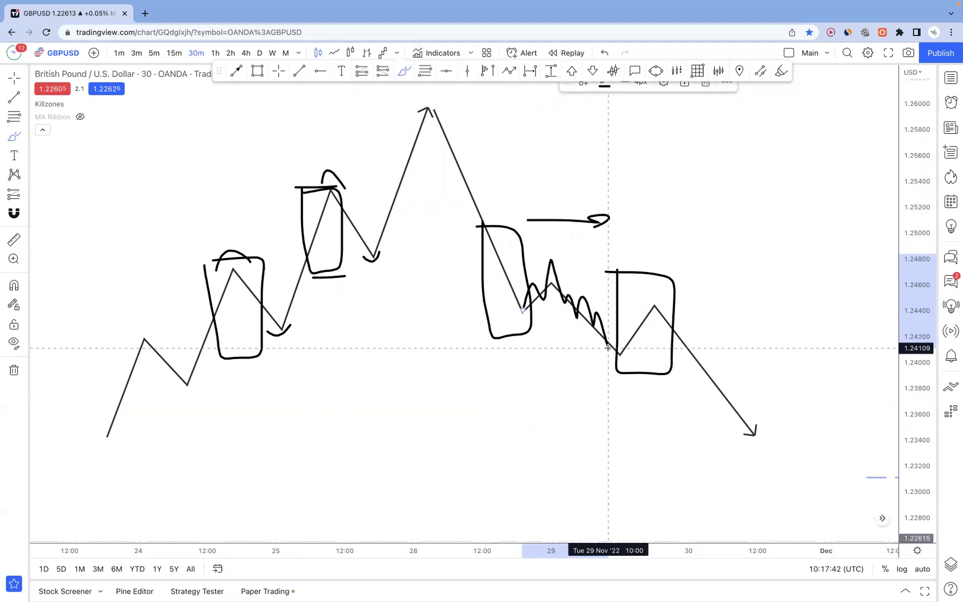
- Examine the Killzones session boxes and range lines on the real candles from early December back to mid-November
left_click_drag(609, 347, 608, 348)
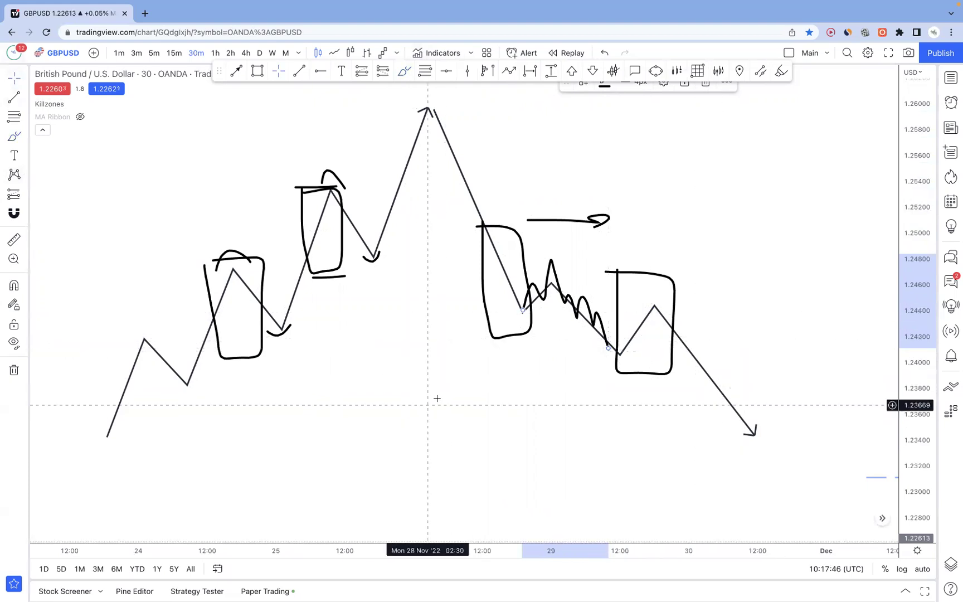
scroll(424, 314, "down", 10)
scroll(383, 127, "right", 5)
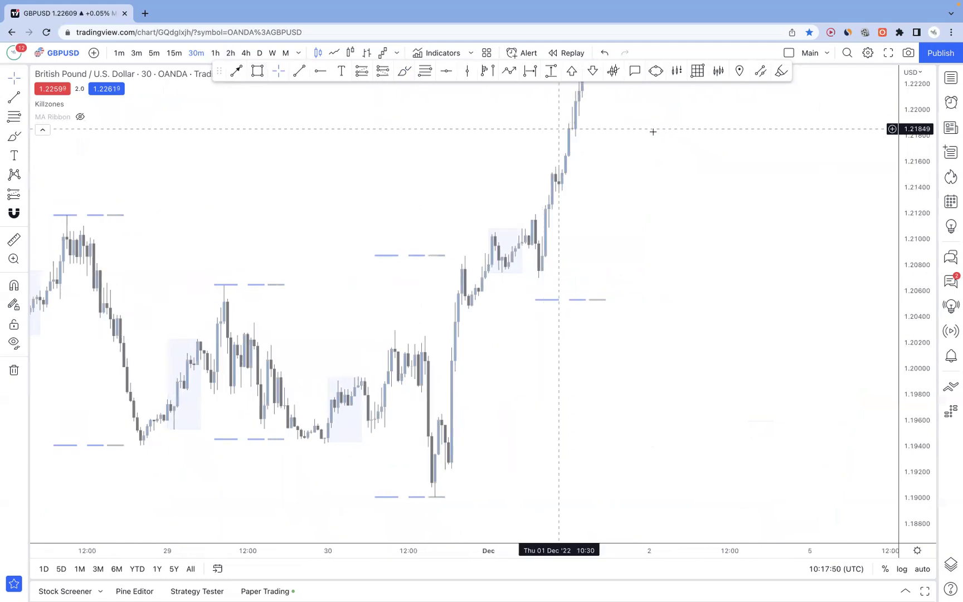
left_click_drag(481, 258, 428, 407)
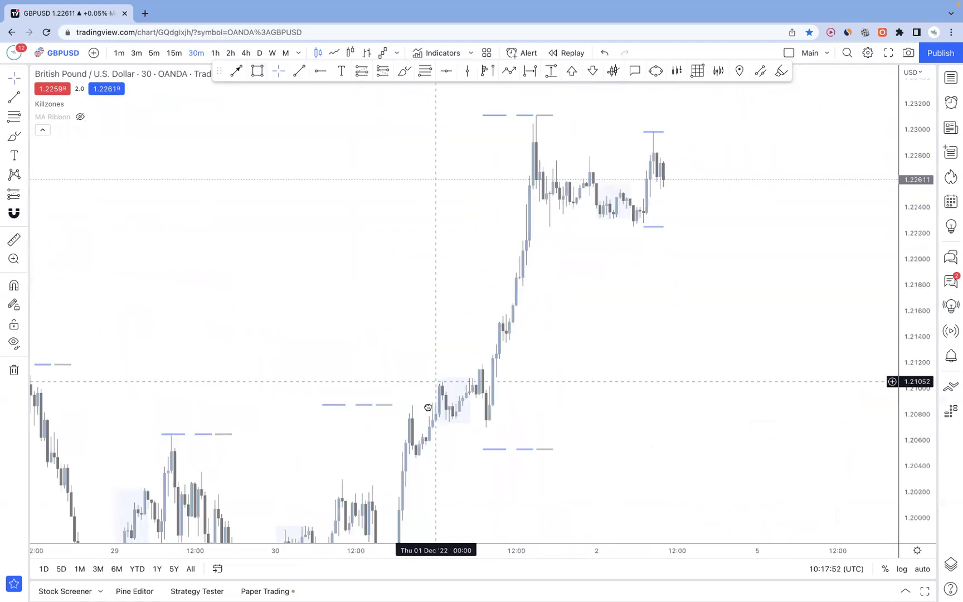
scroll(383, 204, "down", 10)
scroll(383, 204, "left", 3)
left_click_drag(382, 204, 454, 252)
scroll(246, 345, "left", 10)
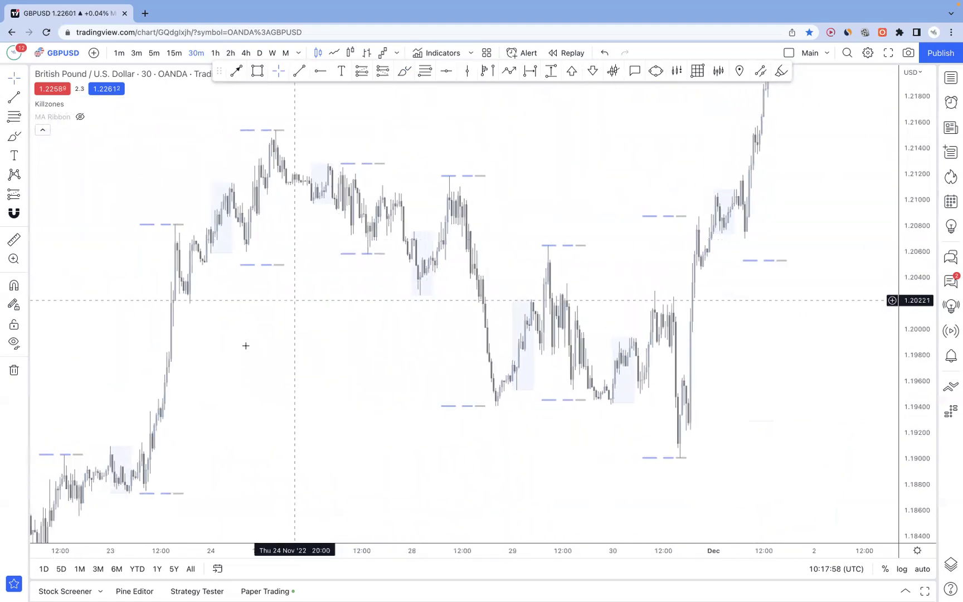
scroll(246, 346, "left", 20)
scroll(245, 346, "down", 7)
scroll(636, 231, "left", 5)
left_click_drag(385, 195, 508, 169)
scroll(327, 297, "left", 5)
scroll(327, 296, "down", 2)
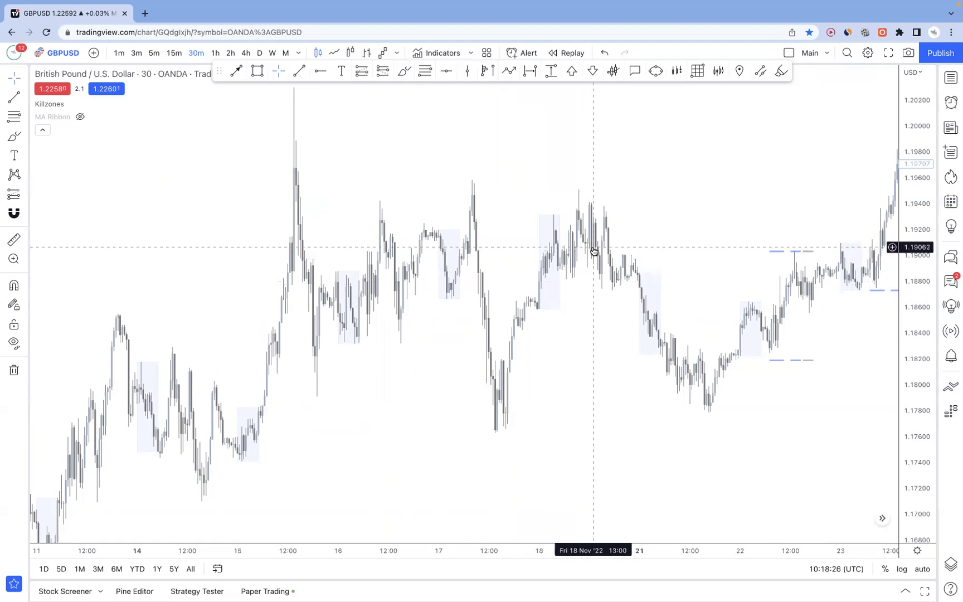
- Examine the Asian session boxes and the moves following them from 21 November forward to 1 December
left_click_drag(675, 301, 526, 254)
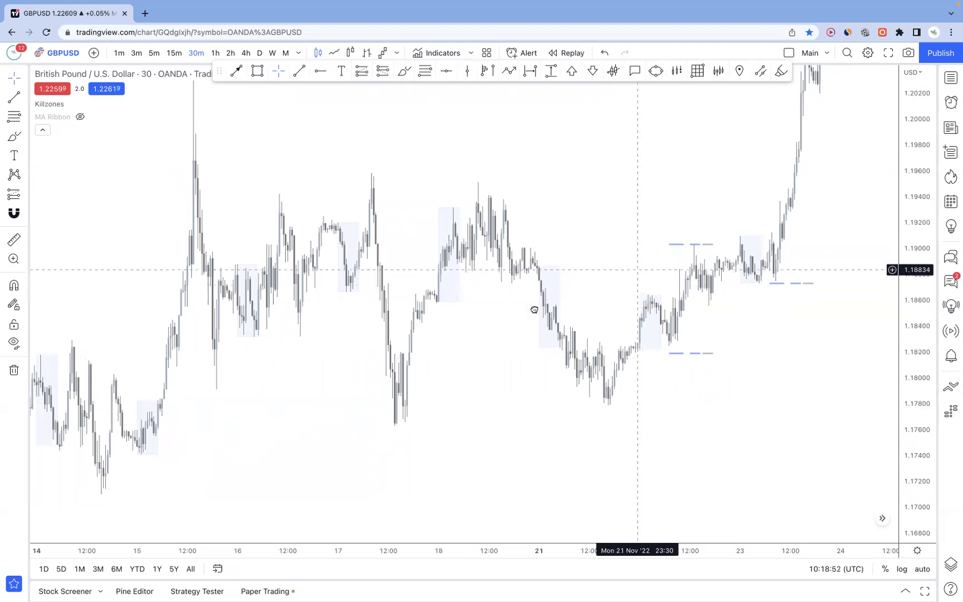
left_click_drag(534, 308, 447, 264)
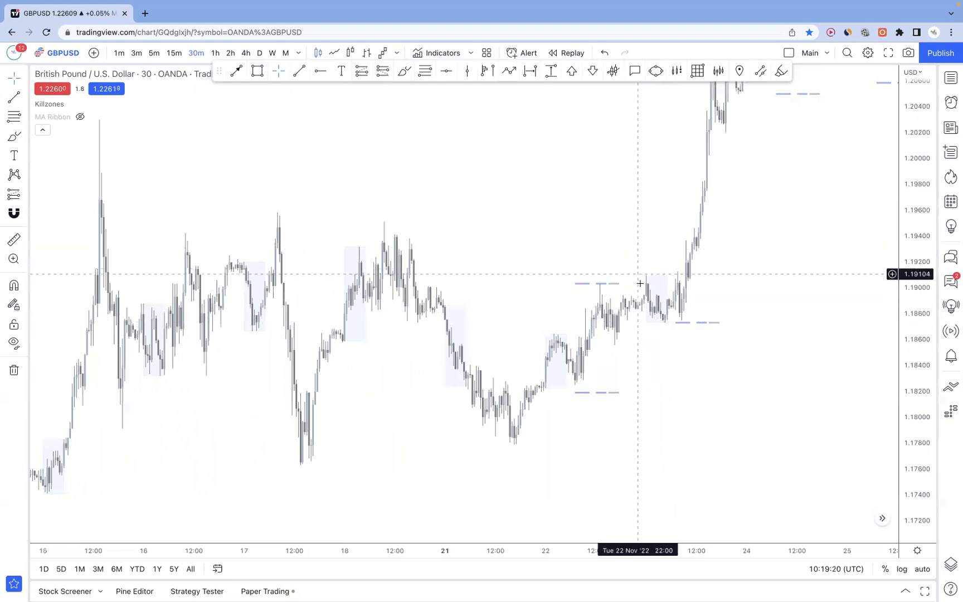
scroll(736, 260, "right", 5)
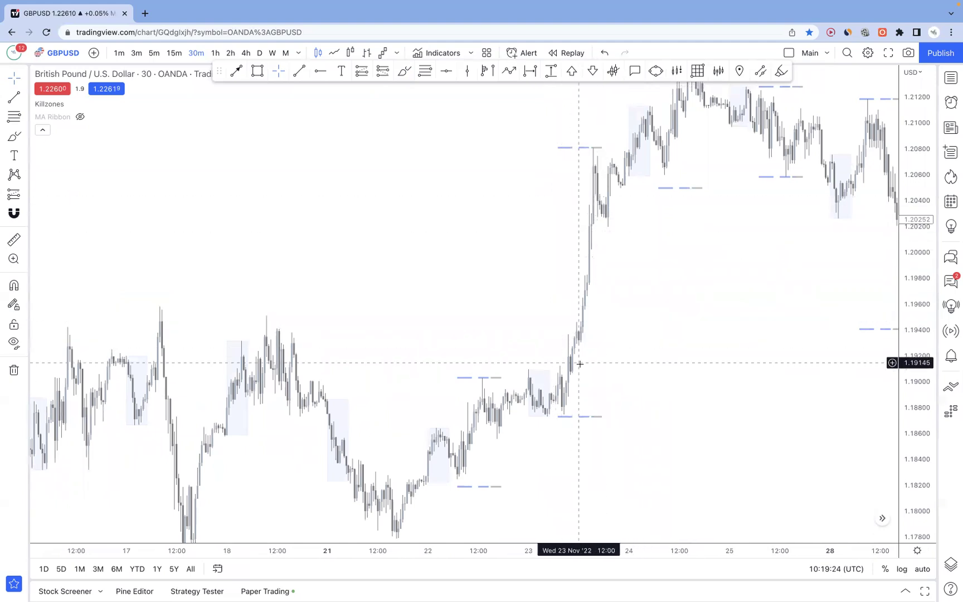
left_click_drag(671, 229, 538, 343)
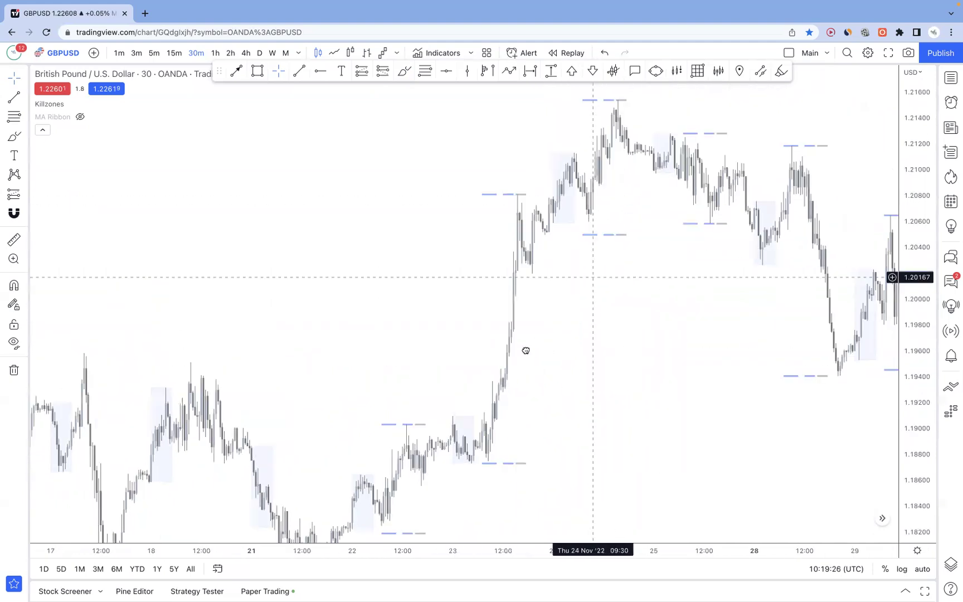
left_click_drag(683, 326, 615, 323)
left_click_drag(486, 333, 415, 249)
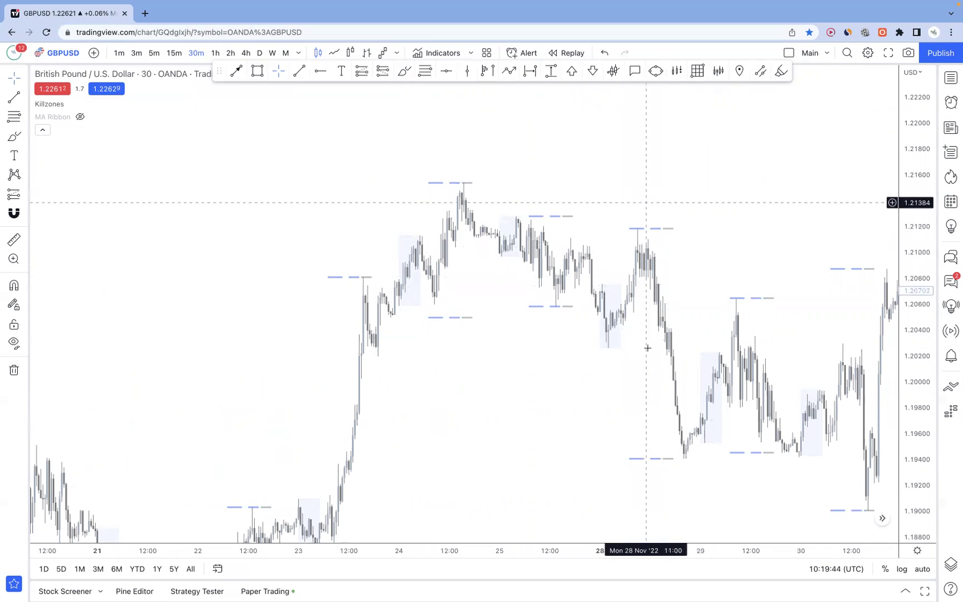
left_click_drag(608, 230, 436, 206)
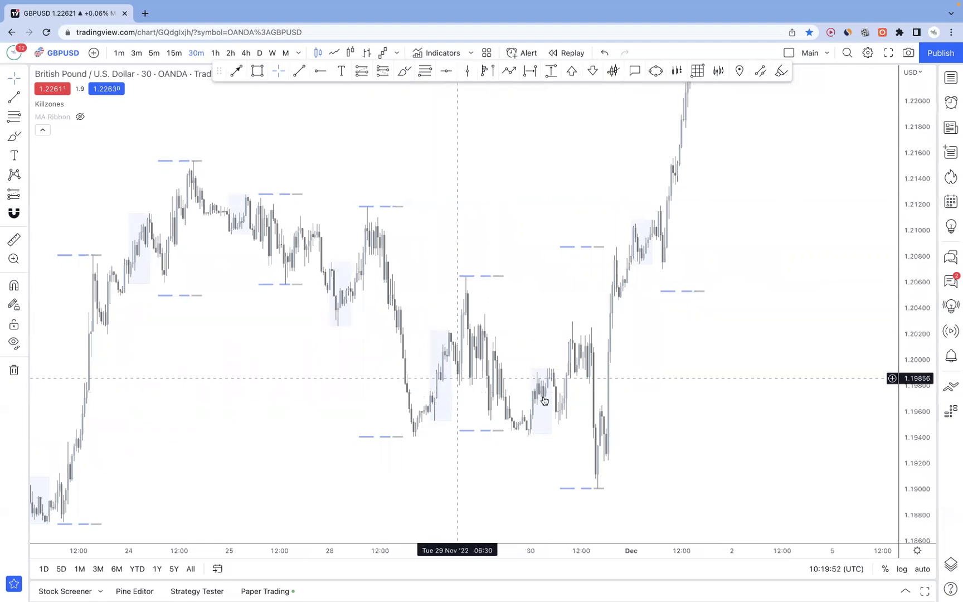
scroll(559, 301, "right", 3)
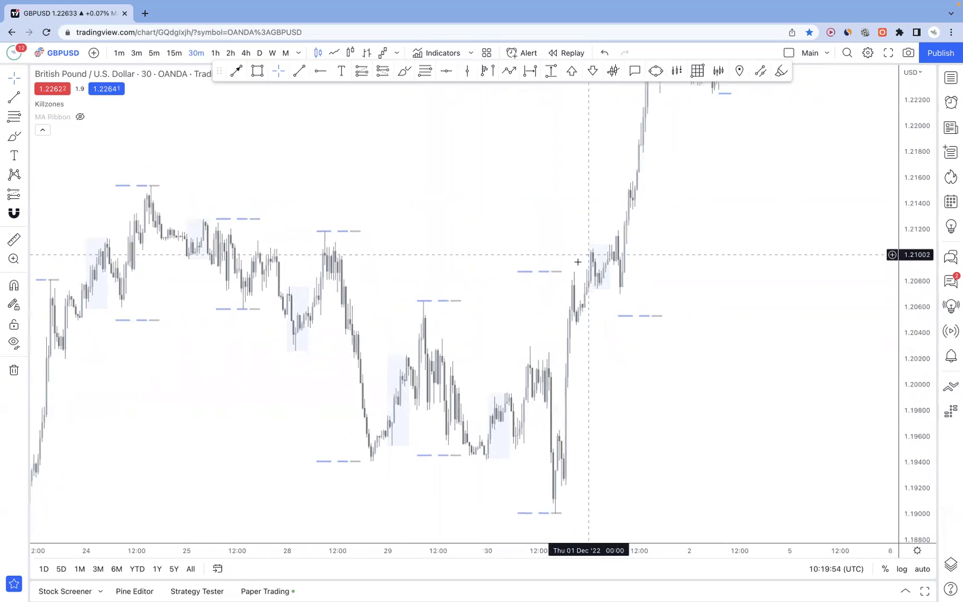
- Draw a rectangle over the 1 December rally between the session range lines, from about 1.2054 to 1.2313
left_click_drag(628, 299, 516, 452)
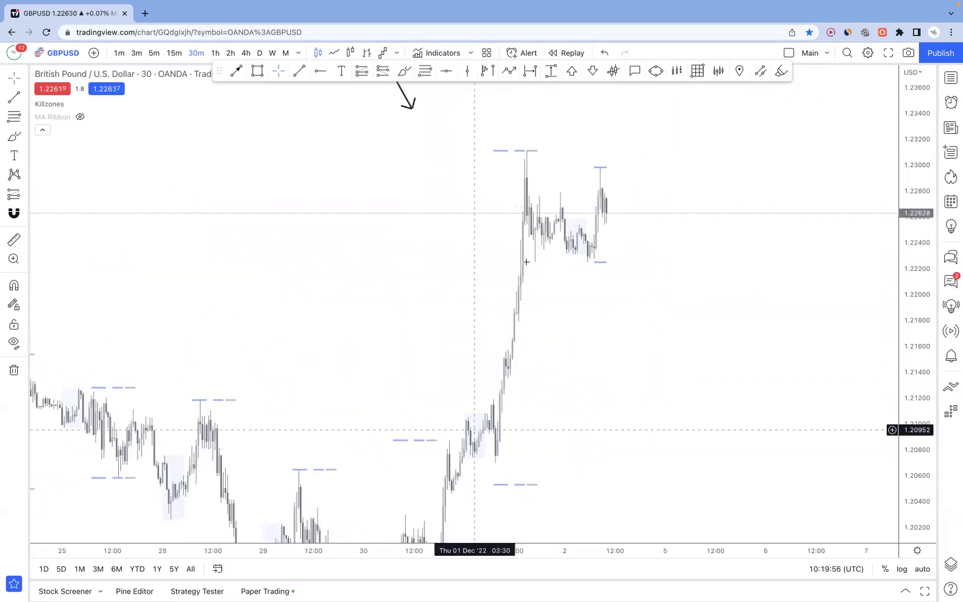
scroll(541, 266, "down", 3)
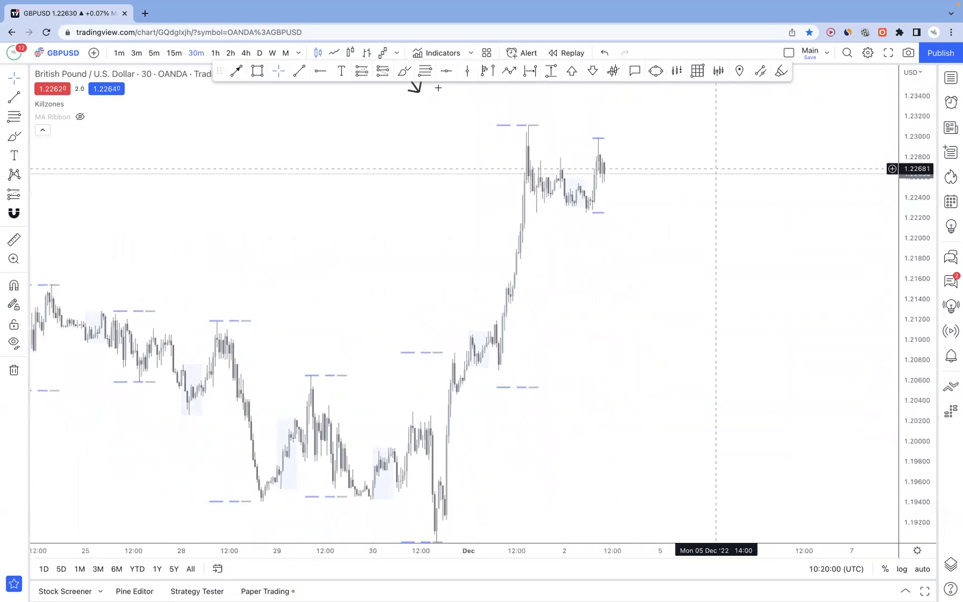
mouse_move(490, 387)
left_mouse_down()
mouse_move(523, 258)
mouse_move(539, 125)
left_mouse_up()
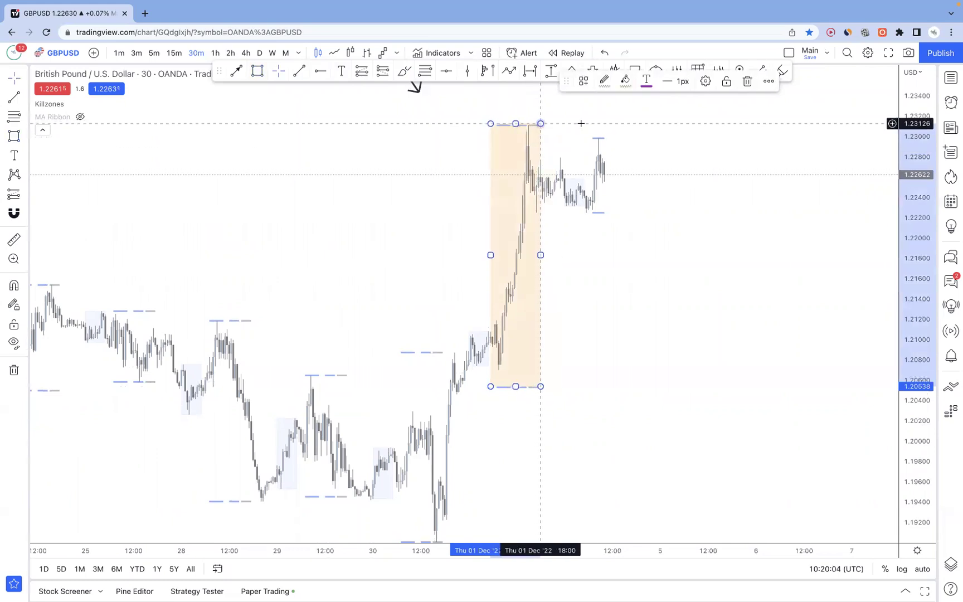
left_click(430, 206)
- Draw a rectangle over the 28 November drop between the session range lines, from about 1.2118 to 1.1940
left_click_drag(700, 139, 699, 141)
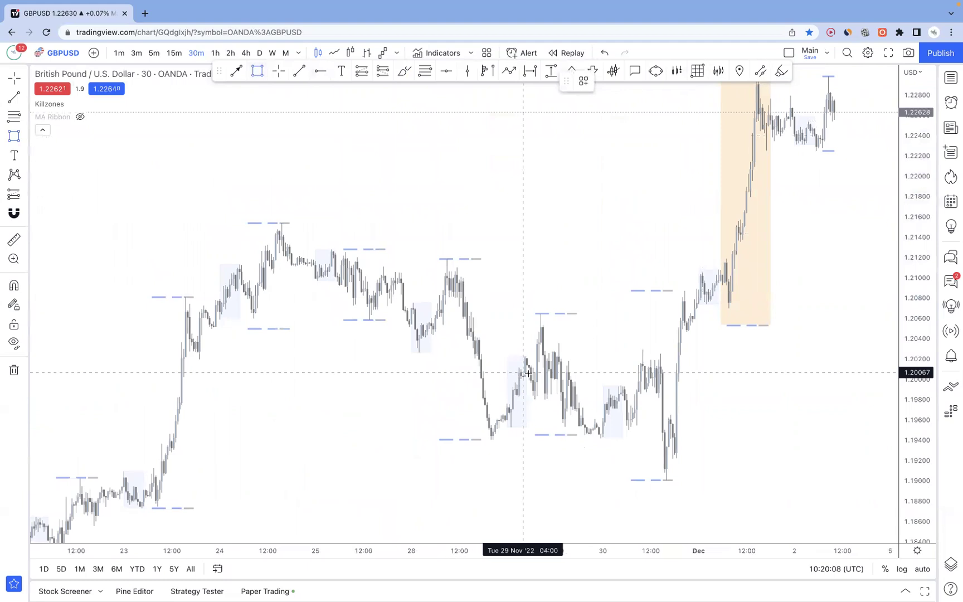
left_click(435, 260)
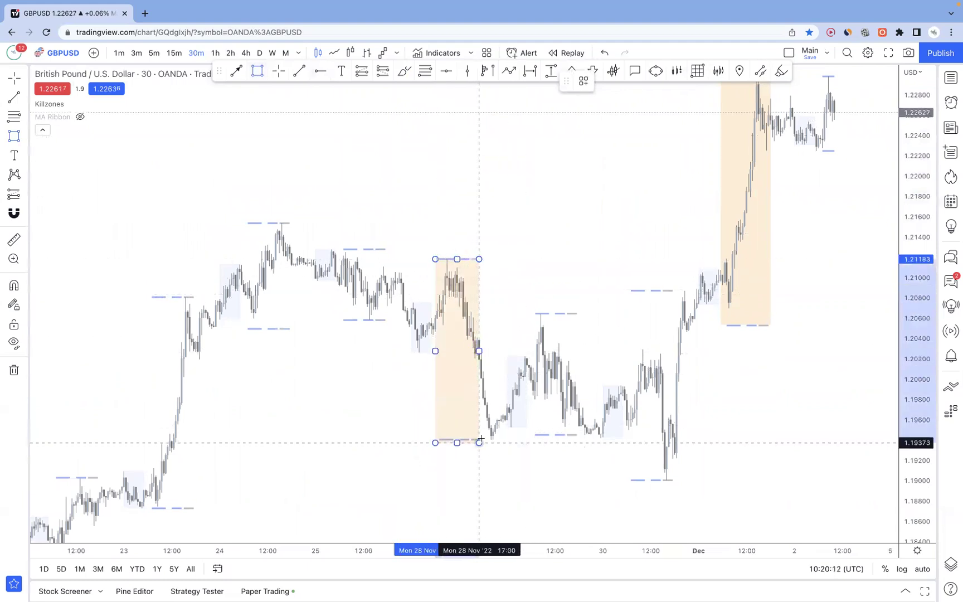
left_click(481, 438)
left_click(355, 463)
- Draw a rectangle over the 23 November rally between the session range lines, from about 1.1875 to 1.2080
scroll(355, 464, "left", 10)
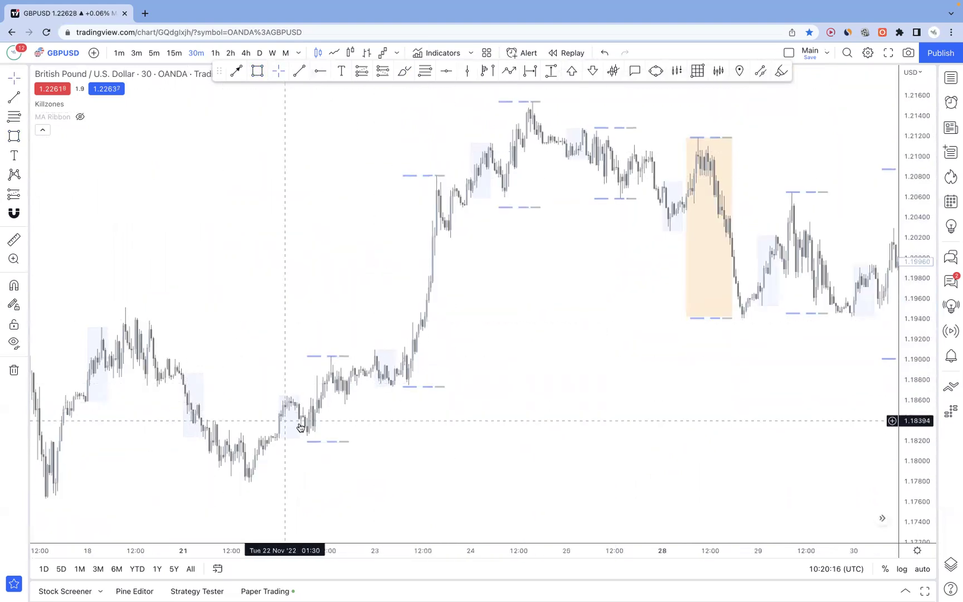
left_click(258, 70)
left_click_drag(403, 385, 451, 178)
- Draw a rectangle over the 21 November low after the Asian session box, from about 1.1842 to 1.1776
left_click_drag(370, 243, 452, 216)
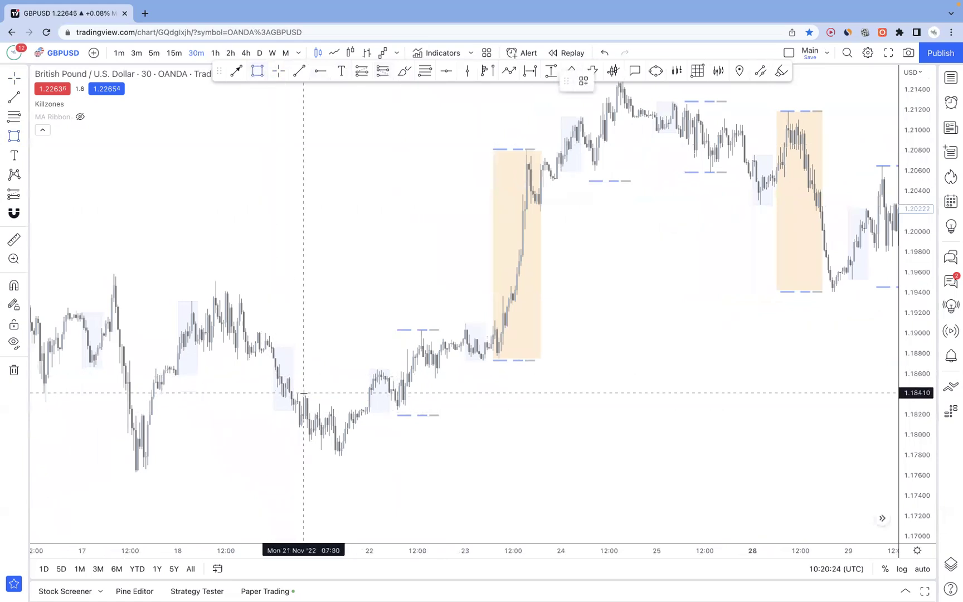
mouse_move(309, 407)
left_mouse_down()
mouse_move(370, 456)
mouse_move(362, 459)
left_mouse_up()
left_click(412, 457)
left_click_drag(419, 252, 519, 254)
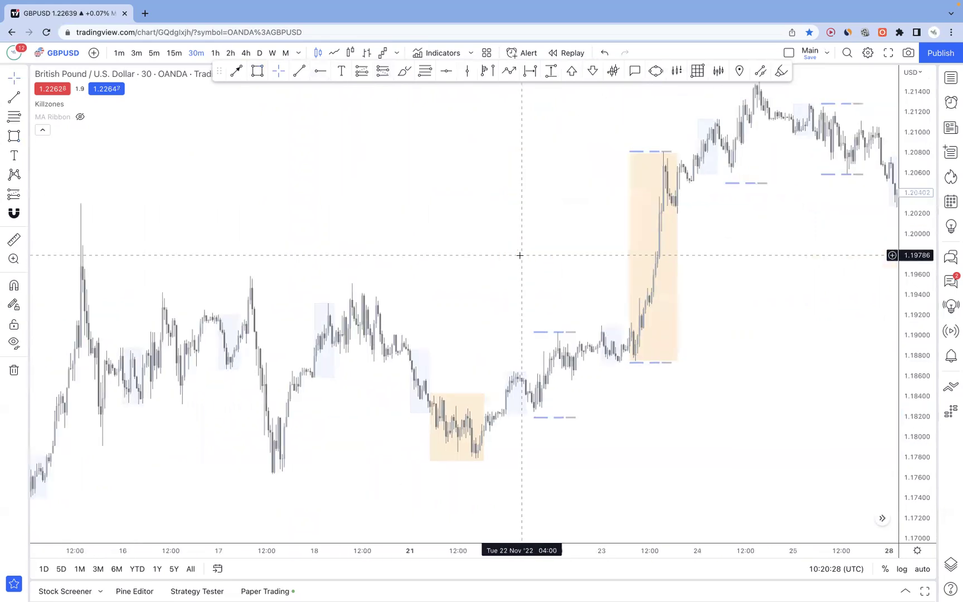
- Examine the four highlighted ranges in relation to the Asian session boxes between 15 November and 1 December
left_click_drag(361, 209, 411, 189)
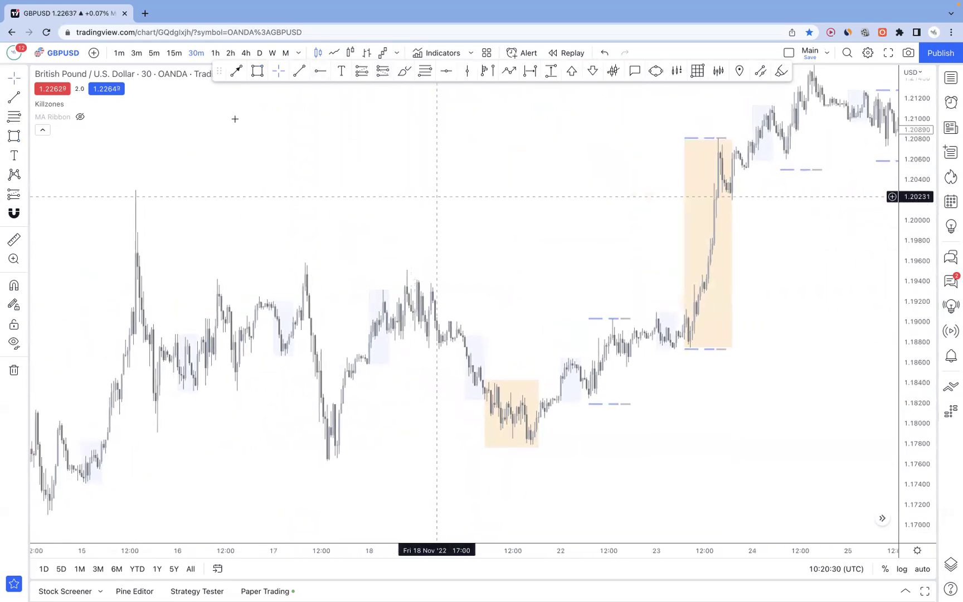
left_click(24, 78)
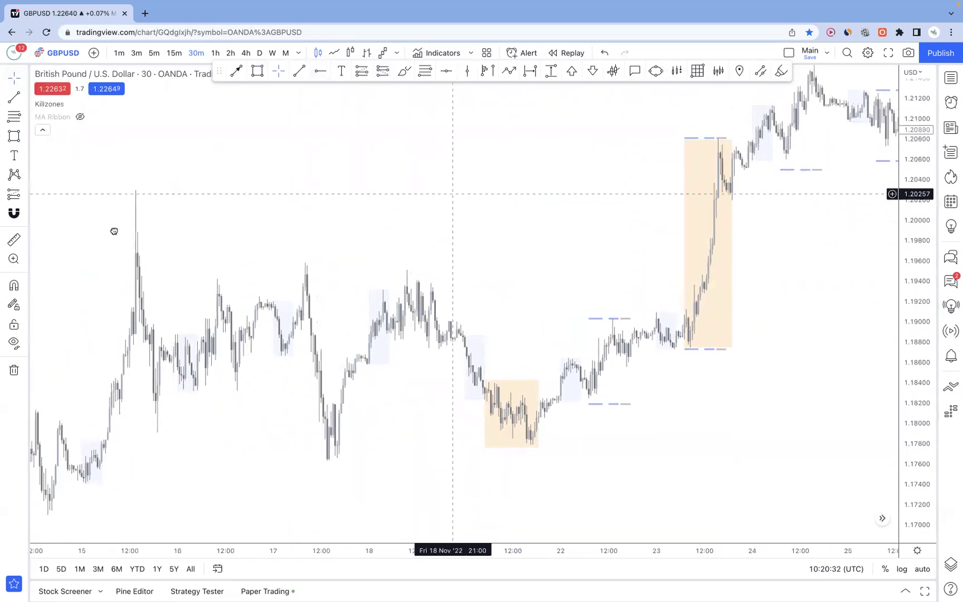
scroll(103, 231, "right", 10)
scroll(96, 234, "right", 10)
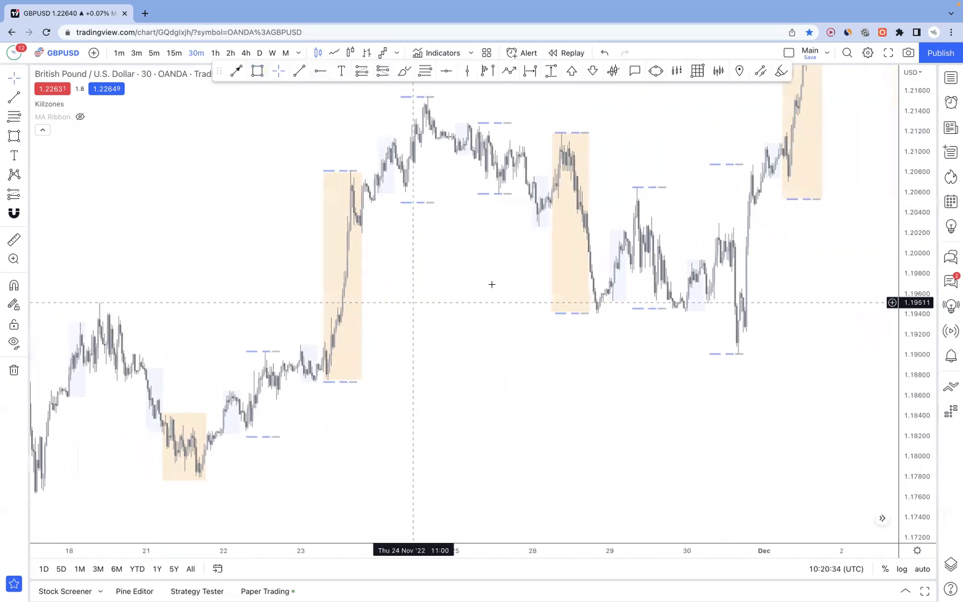
left_click_drag(431, 347, 334, 445)
left_click_drag(392, 347, 398, 339)
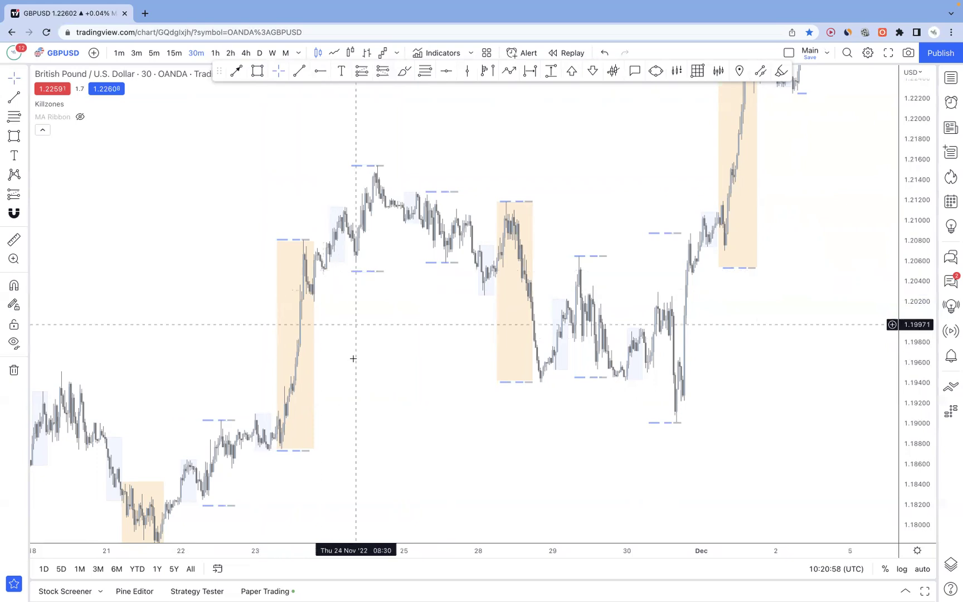
scroll(407, 326, "left", 5)
scroll(407, 326, "left", 2)
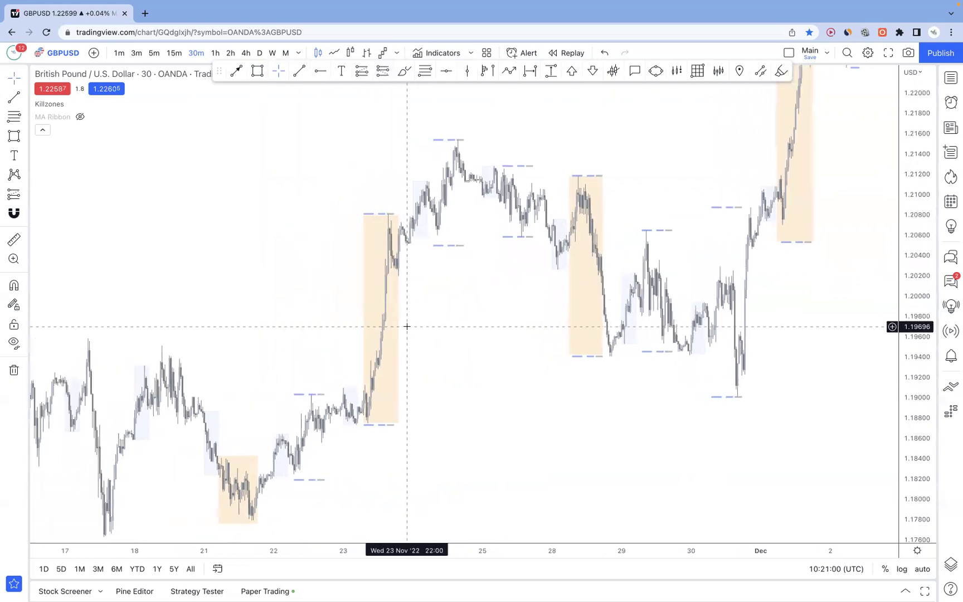
- Switch the chart to the 4-hour timeframe and examine the candles around the highlighted ranges
left_click(247, 54)
scroll(351, 128, "up", 5)
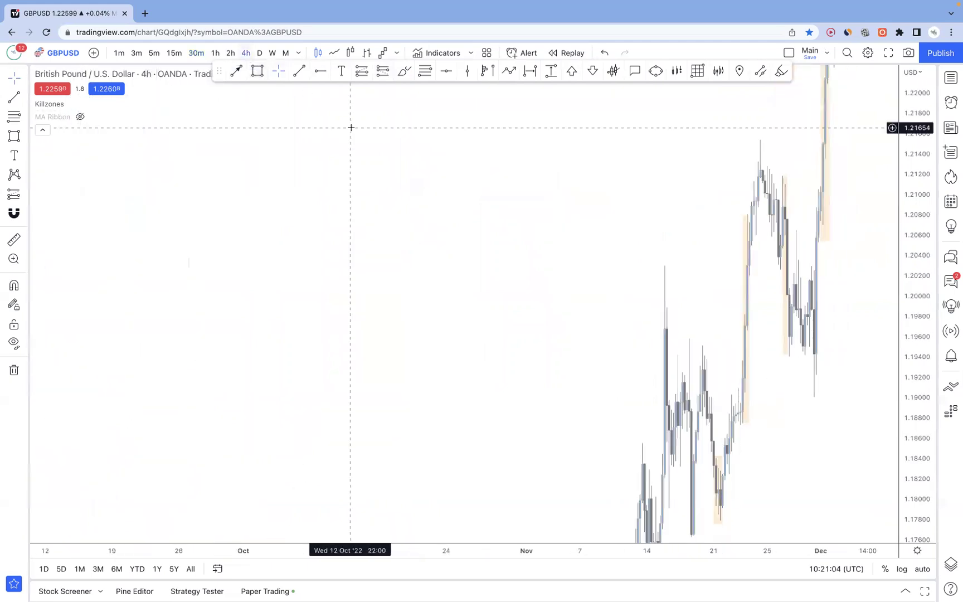
scroll(351, 128, "up", 3)
left_click_drag(473, 402, 501, 371)
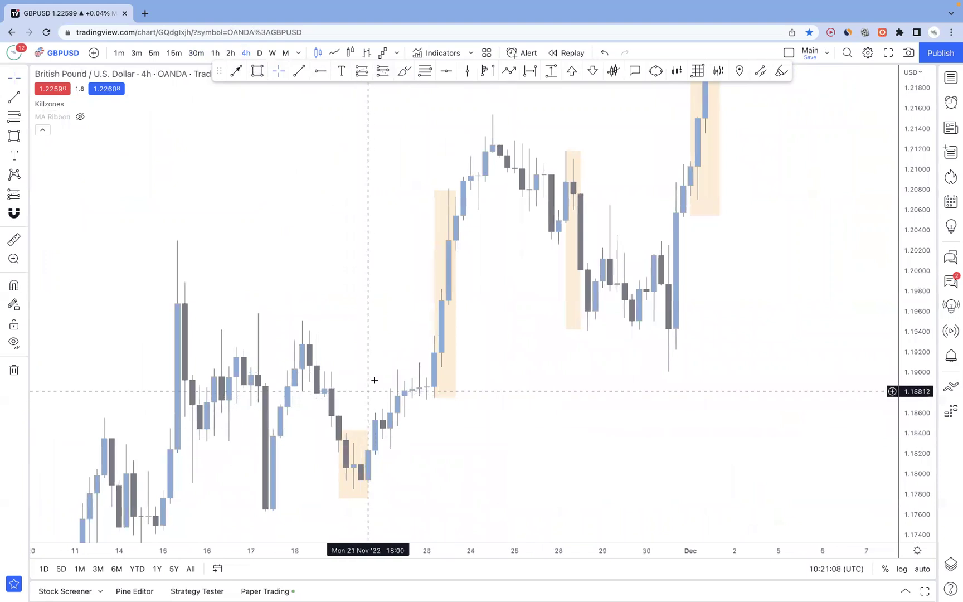
left_click_drag(374, 388, 408, 335)
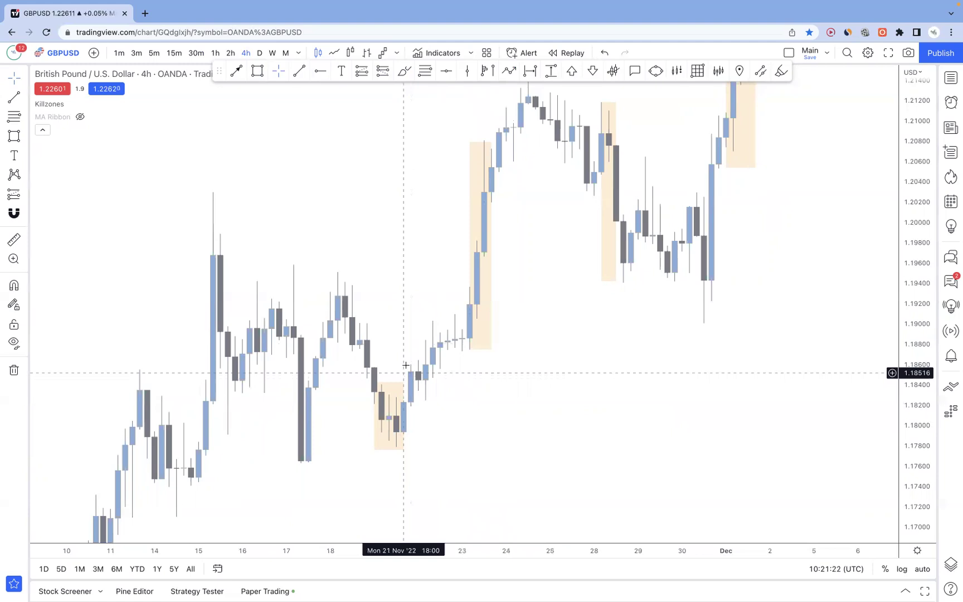
left_click_drag(399, 284, 427, 296)
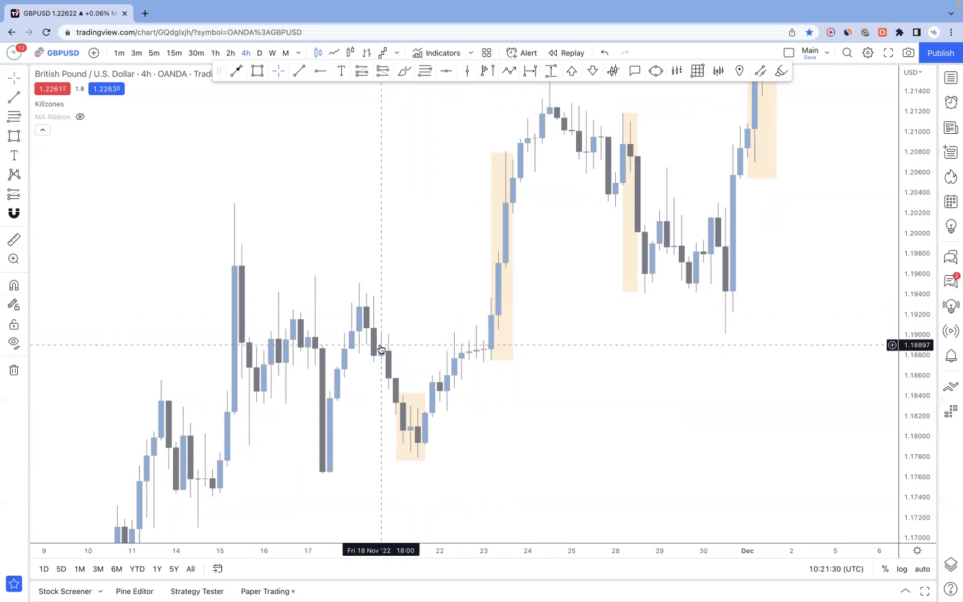
left_click_drag(417, 310, 464, 323)
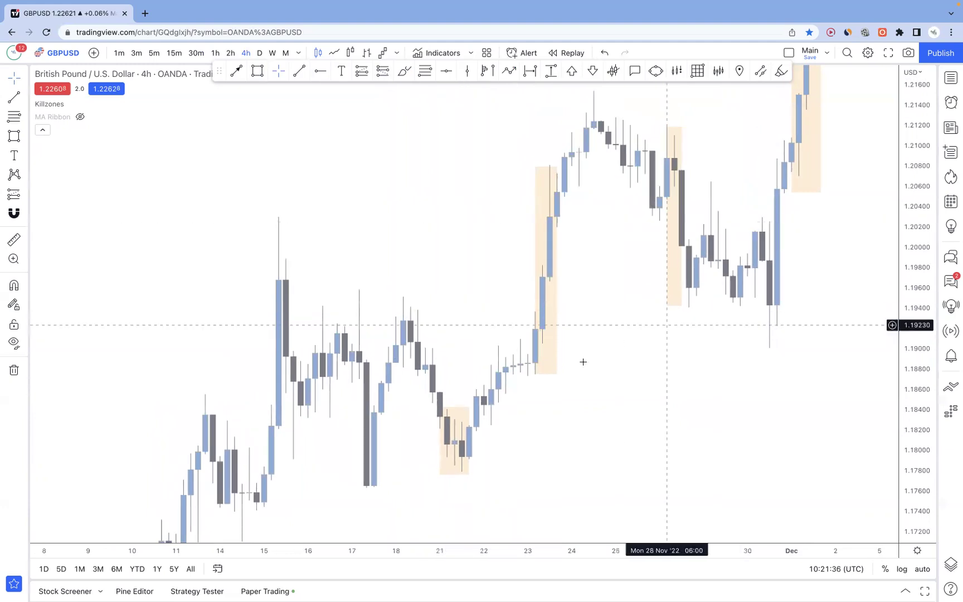
left_click_drag(625, 431, 686, 433)
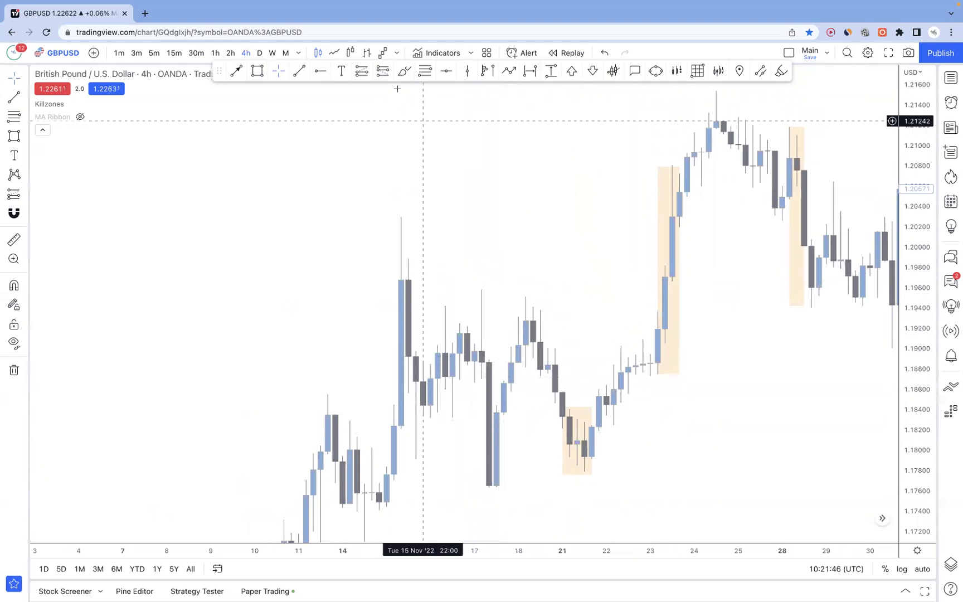
- Brush a line tracing the price swings from 15 to 21 November, and delete it
left_click(408, 75)
mouse_move(408, 361)
left_mouse_down()
mouse_move(415, 387)
mouse_move(438, 358)
mouse_move(451, 388)
mouse_move(466, 340)
mouse_move(482, 354)
mouse_move(511, 474)
mouse_move(518, 344)
mouse_move(530, 318)
mouse_move(563, 397)
left_mouse_up()
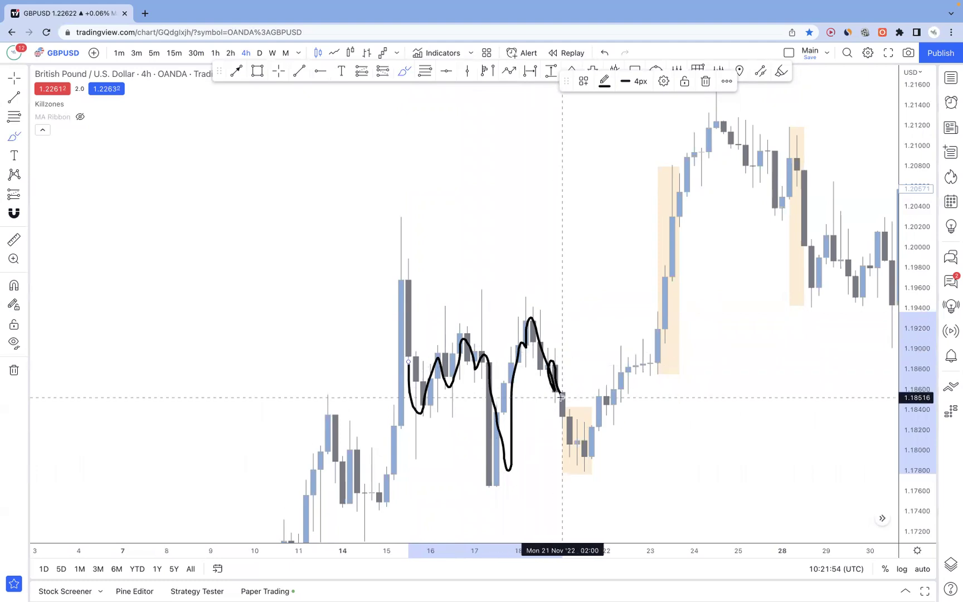
key("Delete")
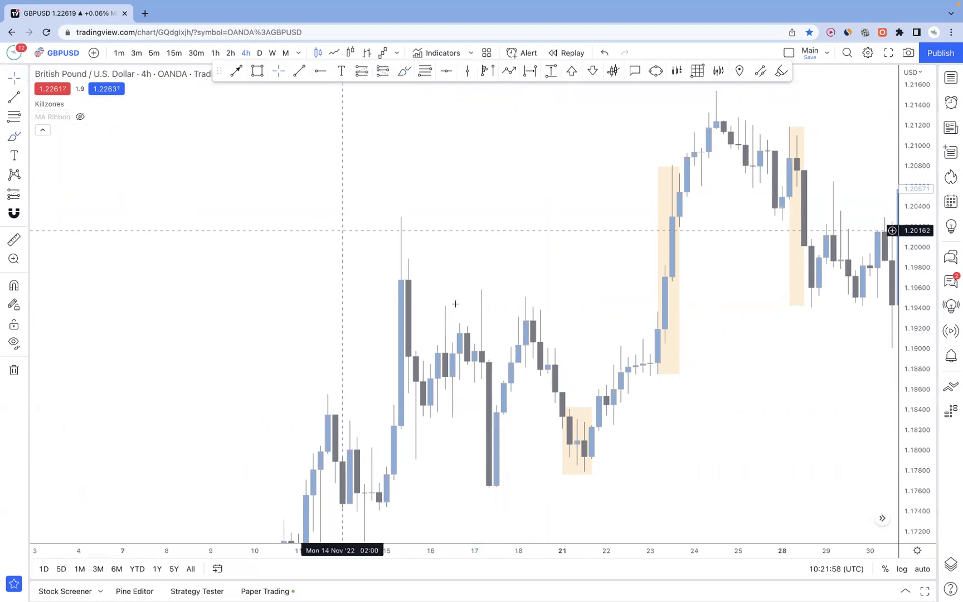
- Draw a thin rectangle from the 15 November lows to the 21 November range, between about 1.1833 and 1.1844
mouse_move(563, 407)
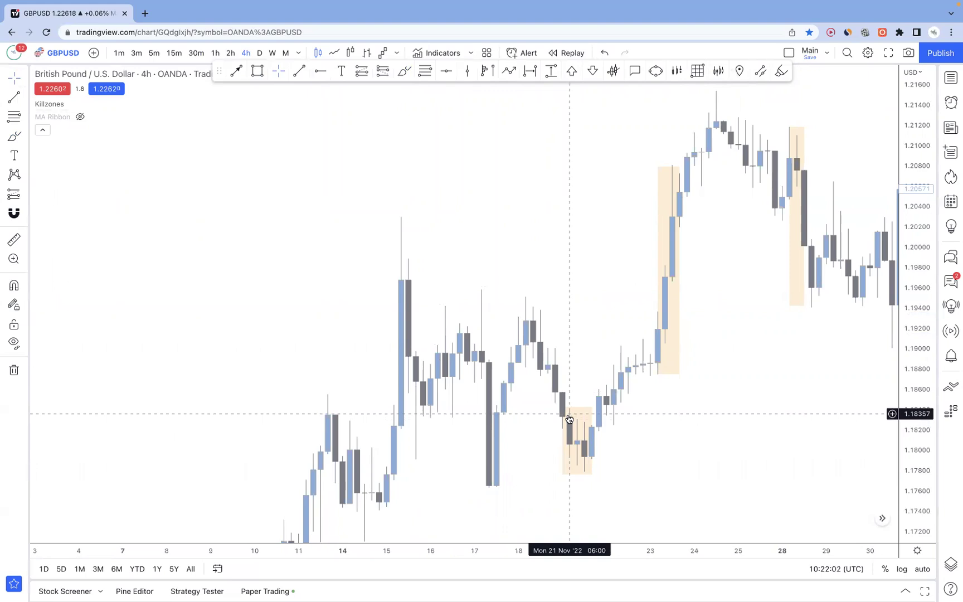
left_click(257, 70)
left_click_drag(415, 405, 592, 417)
left_click(566, 334)
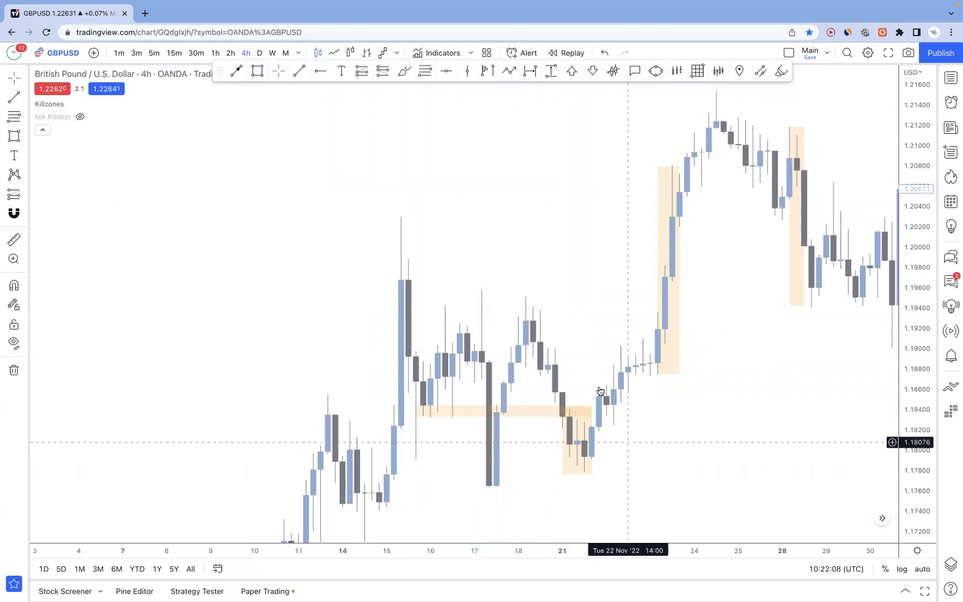
- Place a vertical line through the highlighted range at 10:00 on 21 November
left_click_drag(590, 417, 592, 418)
left_click(577, 430)
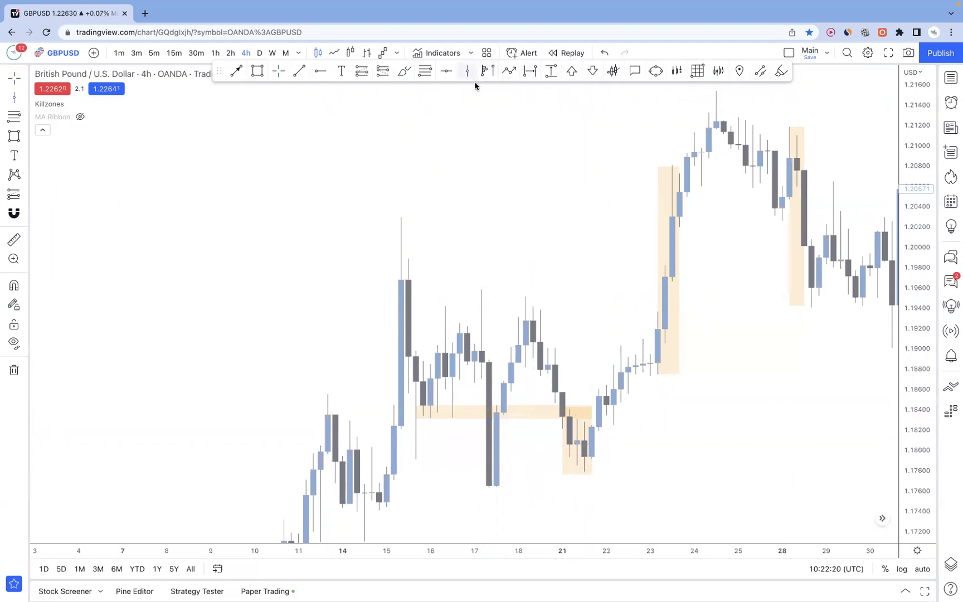
left_click(576, 409)
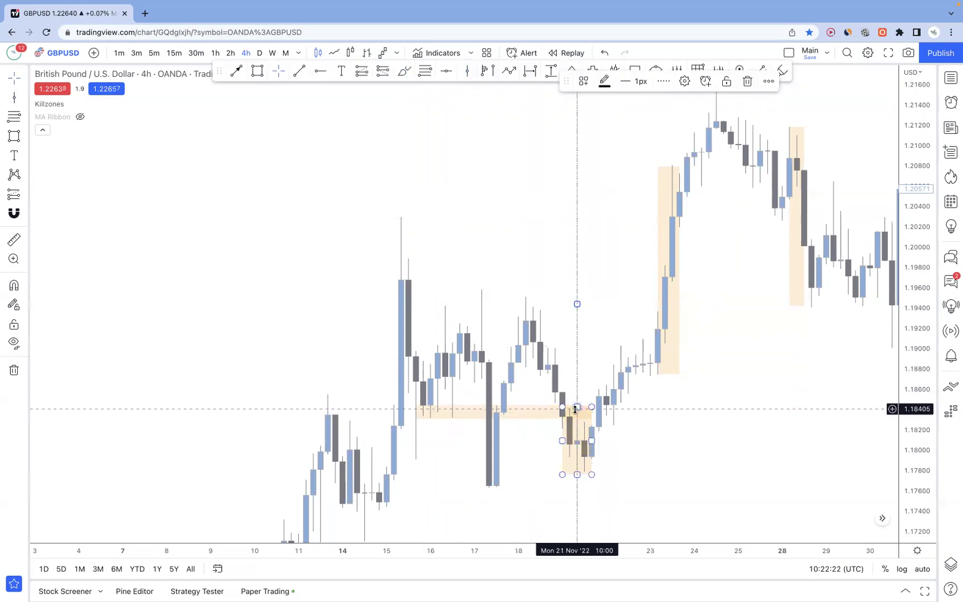
left_click(580, 368)
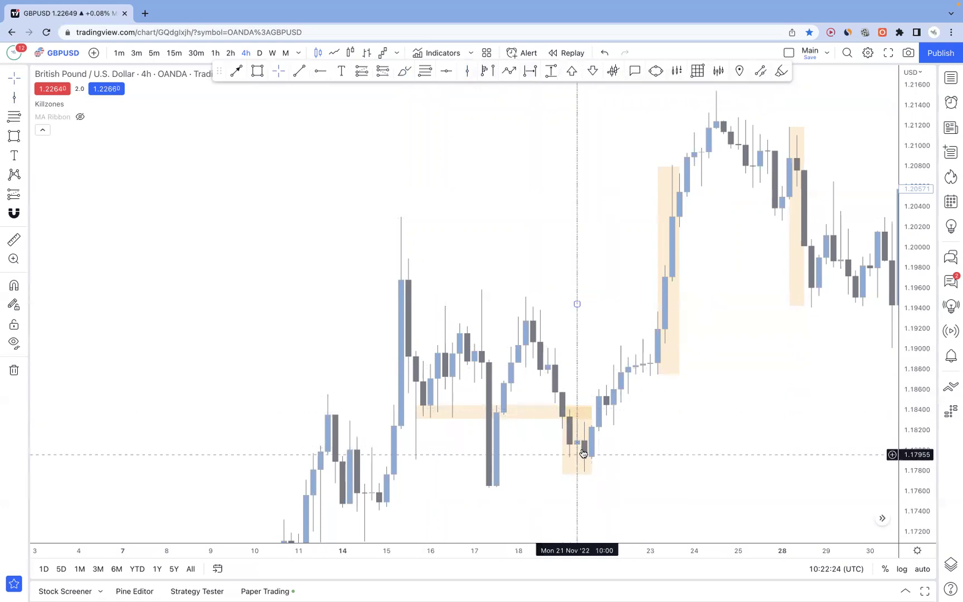
left_click(588, 446)
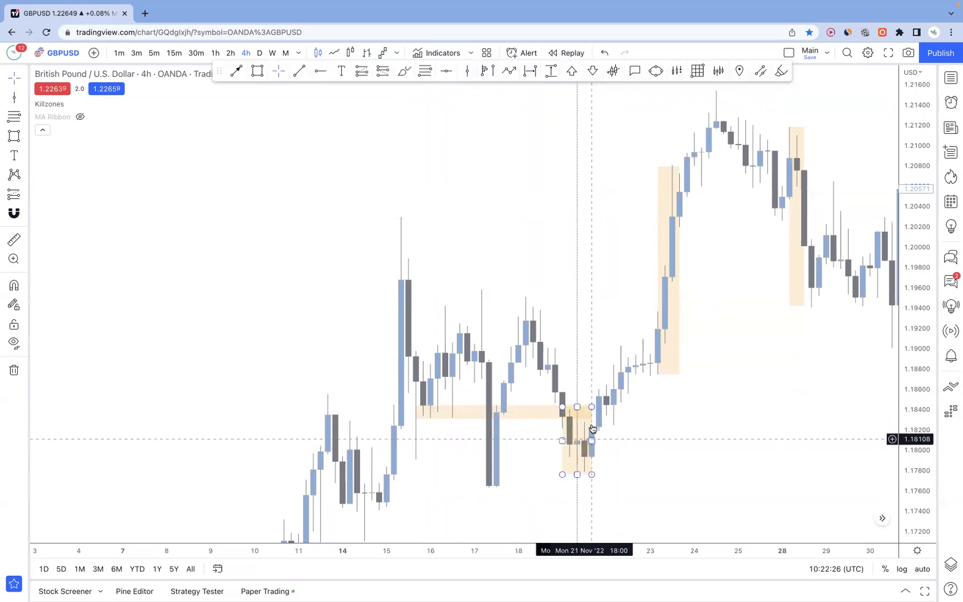
left_click(606, 425)
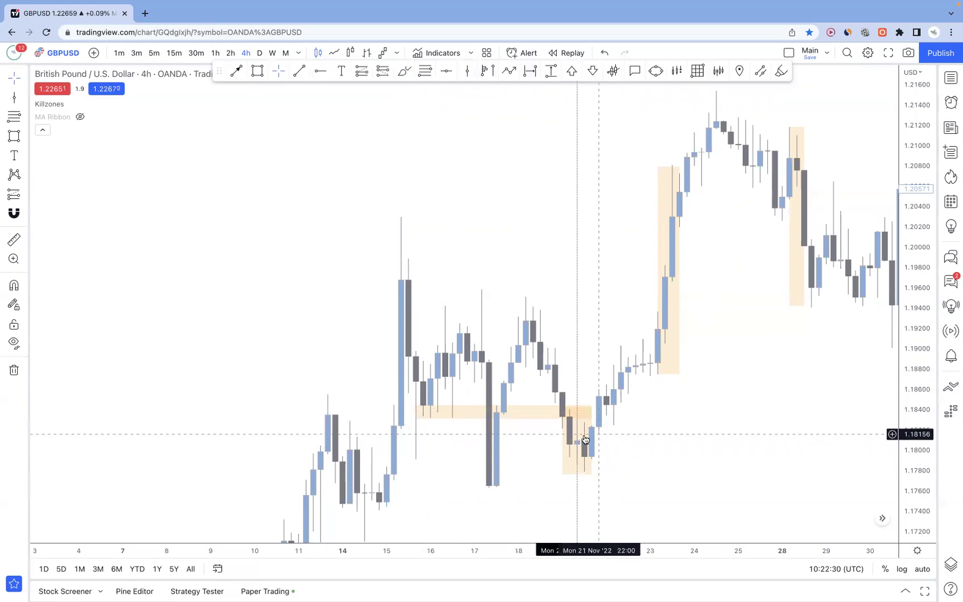
left_click(593, 457)
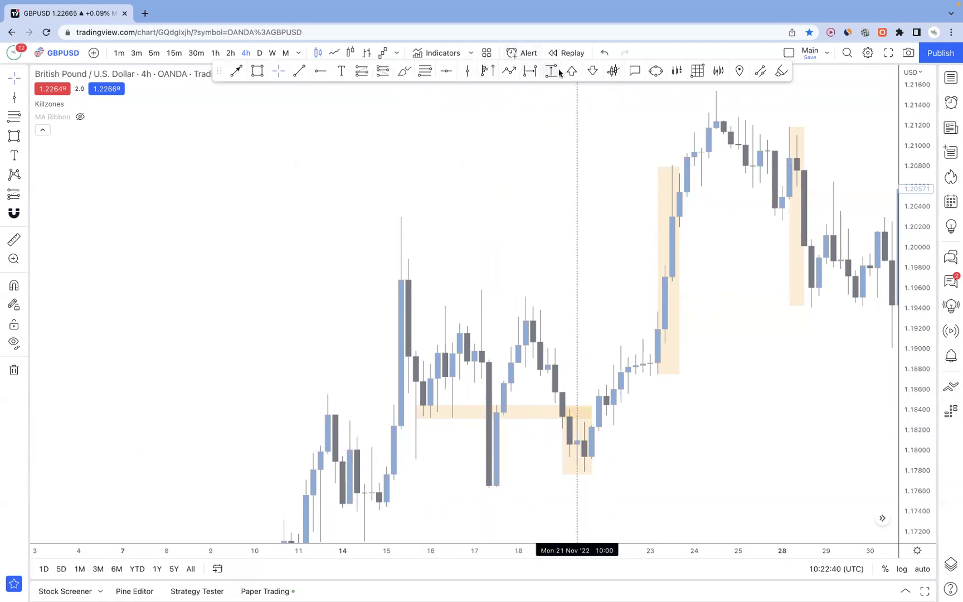
- Measure the price range of the candles inside the 21 November highlighted range, and delete the measurement
left_click(578, 422)
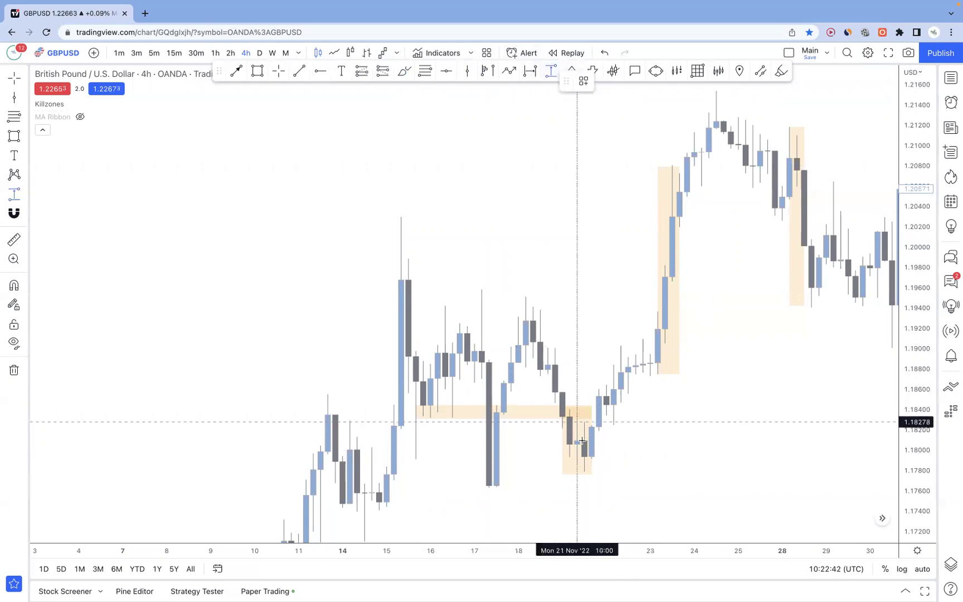
left_click(585, 471)
key("Delete")
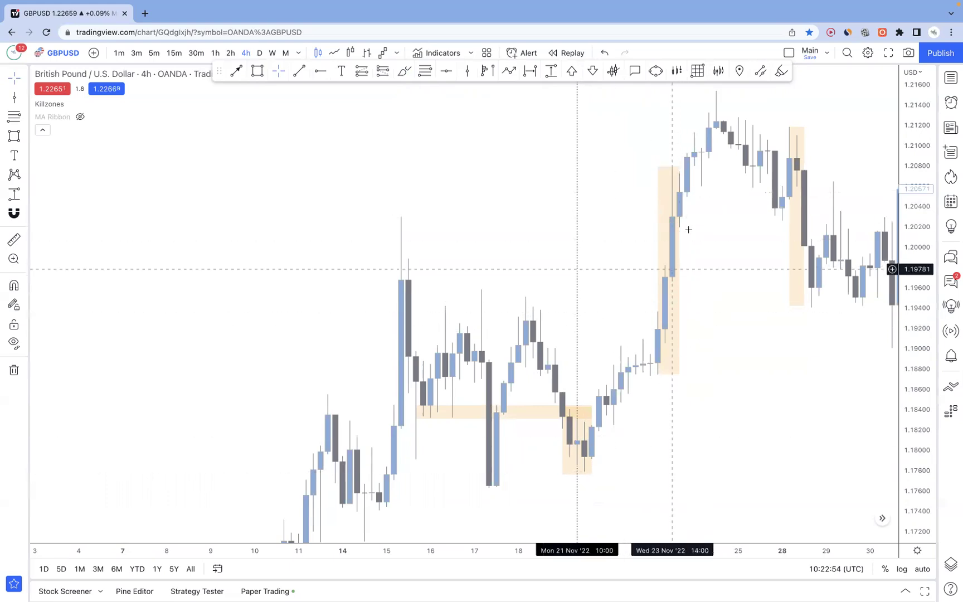
- Delete the thin rectangle running from the 15 November lows to the 21 November range
scroll(687, 242, "right", 5)
scroll(688, 243, "right", 1)
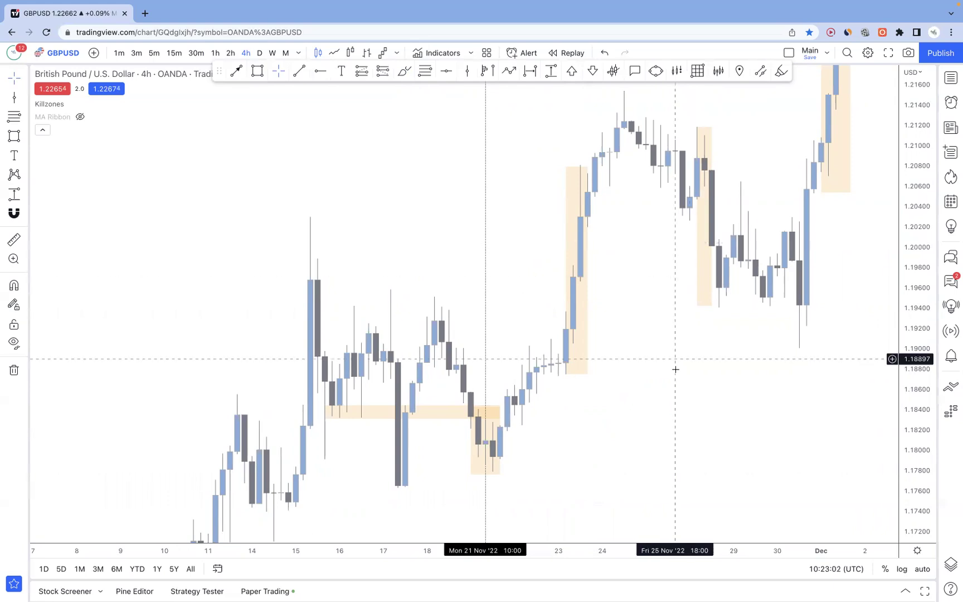
left_click(440, 418)
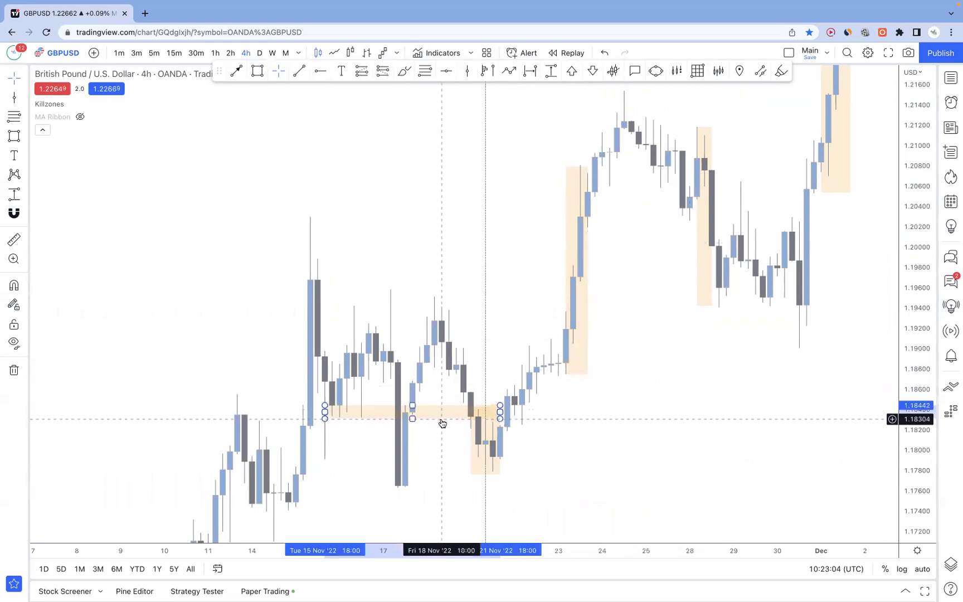
key("Delete")
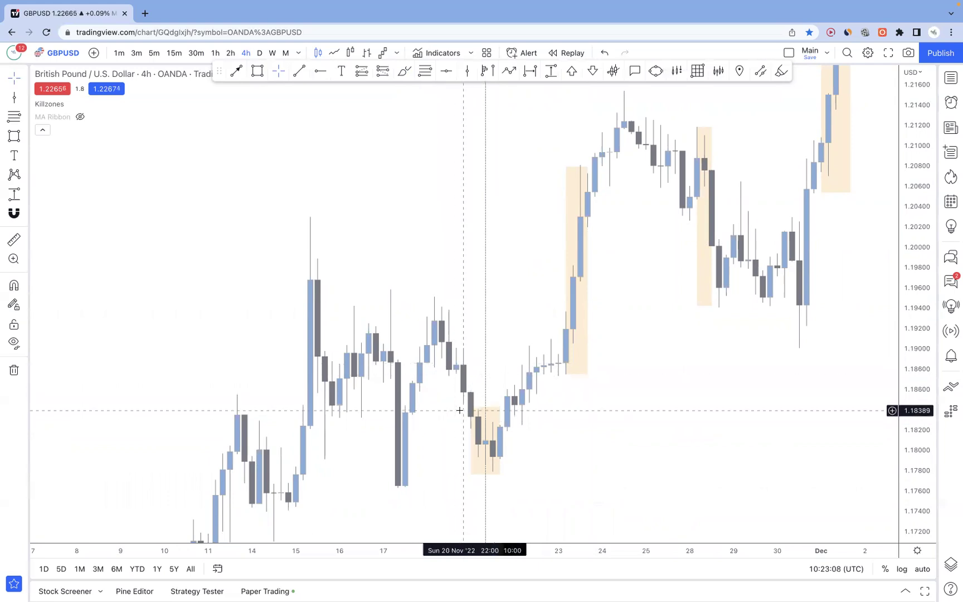
- Brush a schematic rising path in the empty area before the candles, and mark its swing highs and lows with short arcs
scroll(460, 410, "up", 3)
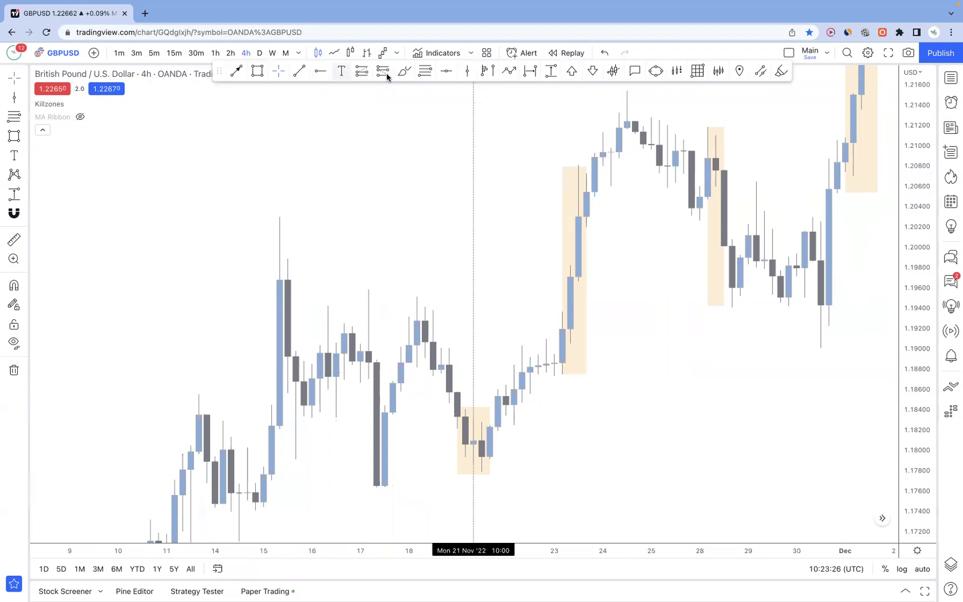
mouse_move(86, 311)
left_mouse_down()
mouse_move(86, 277)
mouse_move(146, 269)
mouse_move(189, 134)
mouse_move(207, 146)
mouse_move(256, 89)
left_mouse_up()
mouse_move(128, 277)
left_mouse_down()
mouse_move(146, 284)
mouse_move(159, 276)
left_mouse_up()
mouse_move(96, 205)
left_mouse_down()
mouse_move(120, 198)
mouse_move(134, 223)
left_mouse_up()
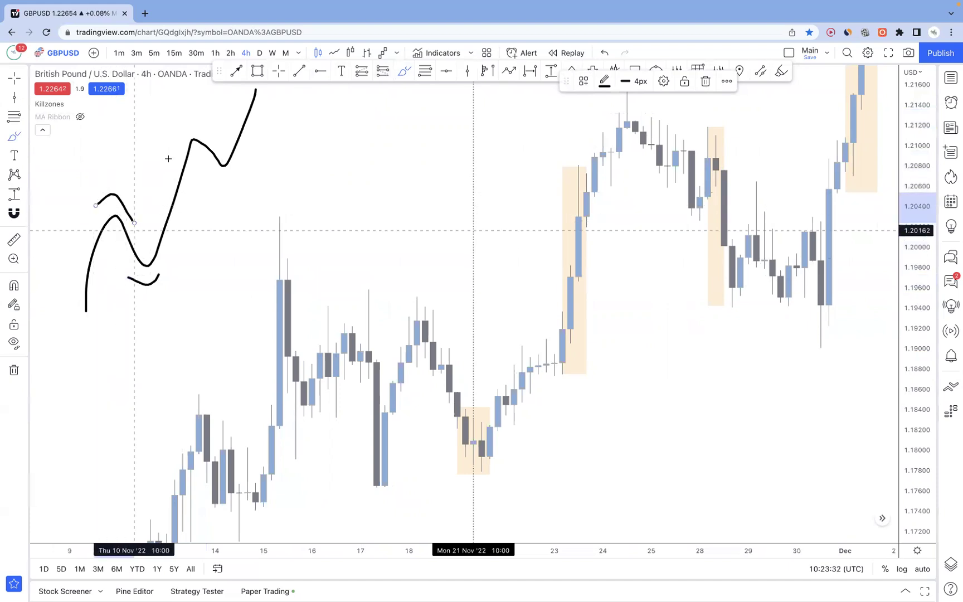
left_click_drag(175, 144, 196, 140)
left_click_drag(215, 177, 241, 161)
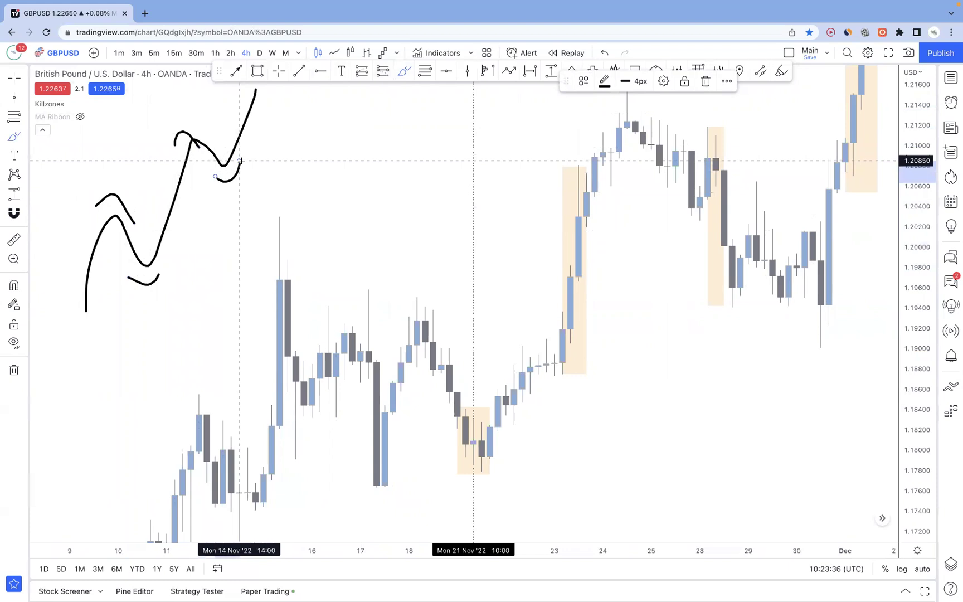
- Undo the brushed rising path together with its swing marks
key("super+z")
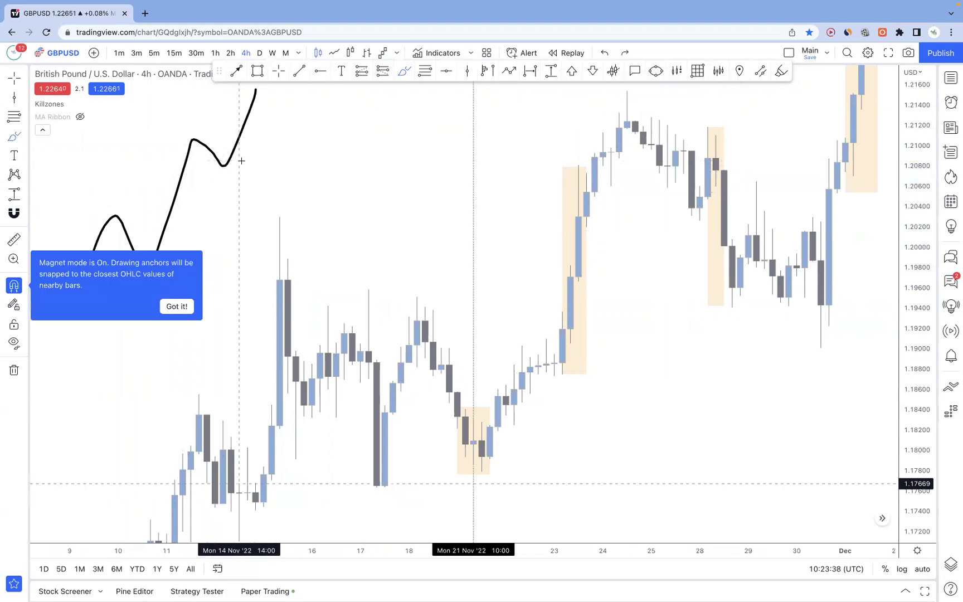
key("super+z")
key("super+z")
key("super+z")
- Brush short dashes under the successive candle lows of the rise from 17 to 18 November
scroll(384, 335, "up", 3)
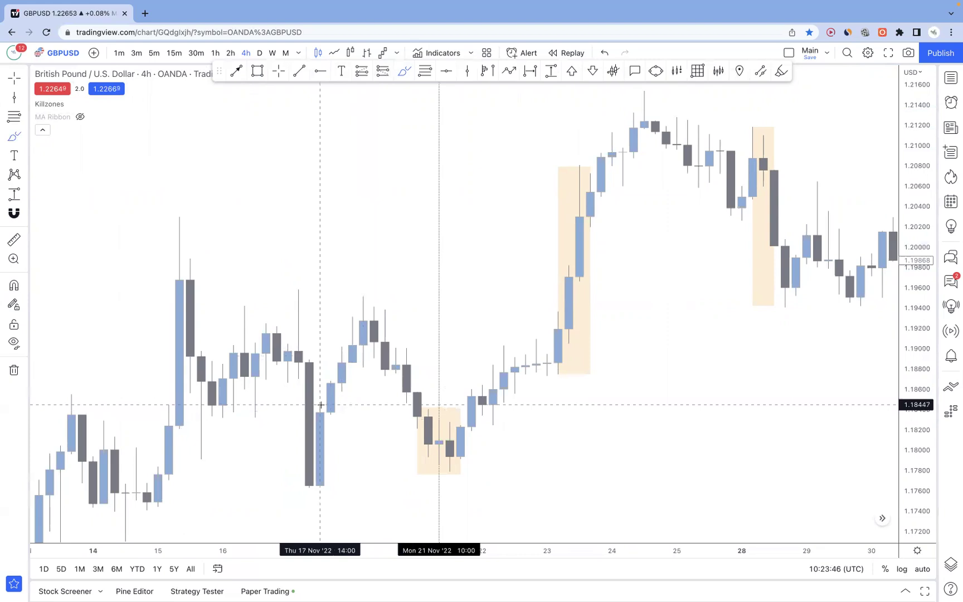
left_click_drag(322, 405, 330, 405)
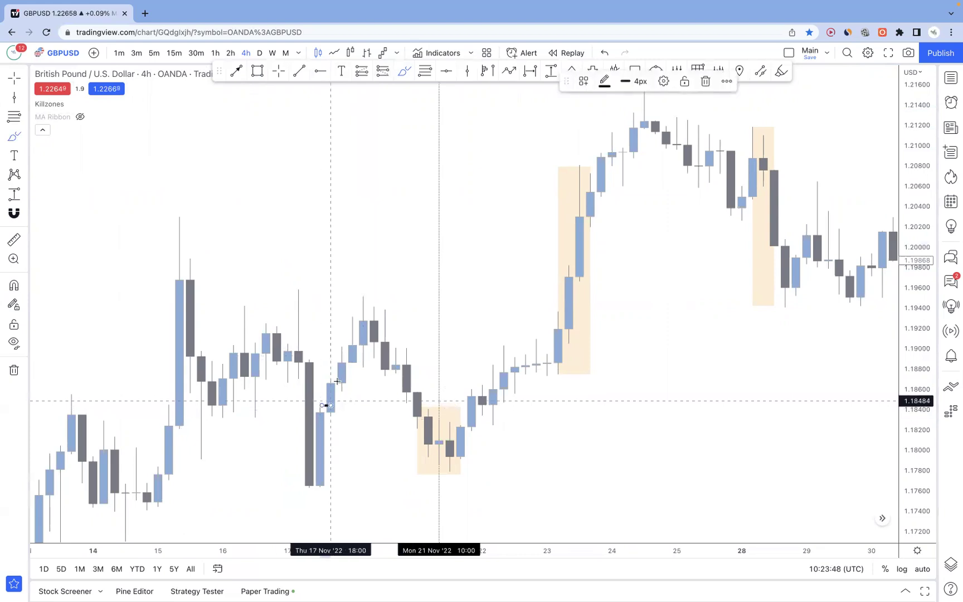
mouse_move(333, 419)
left_mouse_down()
mouse_move(342, 418)
mouse_move(362, 366)
mouse_move(383, 356)
left_mouse_up()
- Brush short dashes and dots over the successive candle highs of the decline from 18 to 21 November
left_click_drag(386, 307, 394, 307)
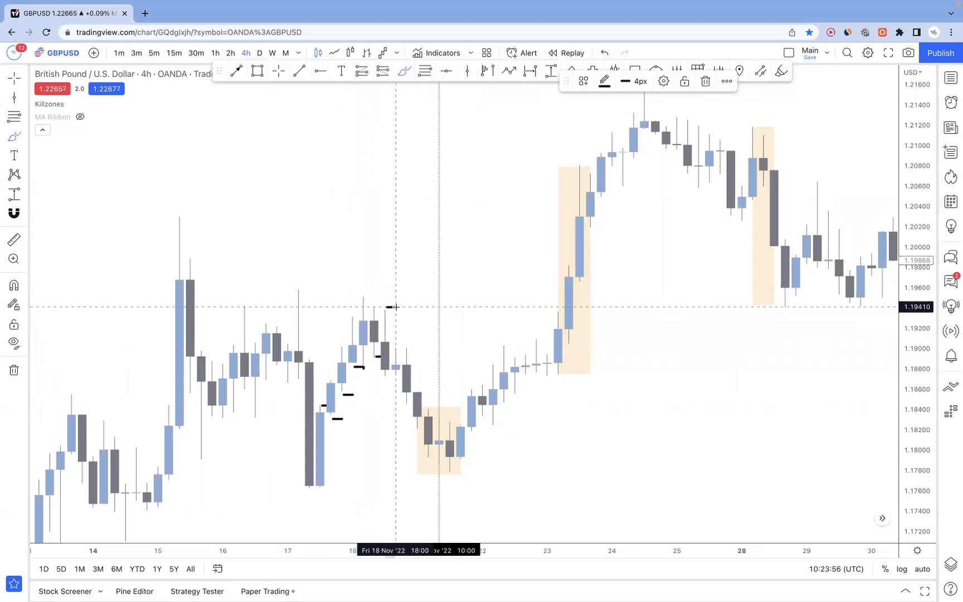
left_click_drag(405, 347, 406, 347)
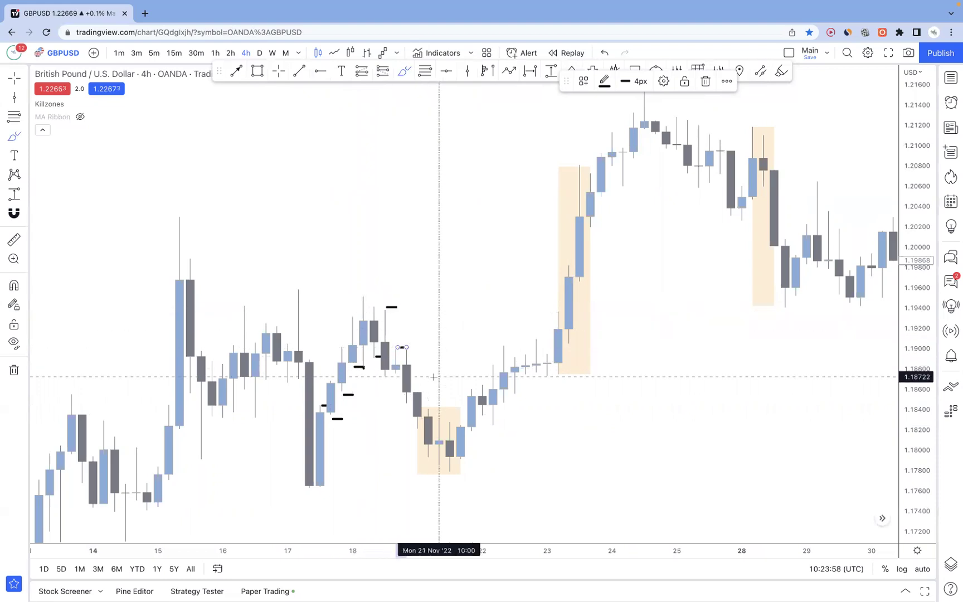
mouse_move(418, 389)
left_mouse_down()
mouse_move(427, 390)
mouse_move(432, 426)
mouse_move(436, 418)
mouse_move(460, 424)
left_mouse_up()
left_click(439, 417)
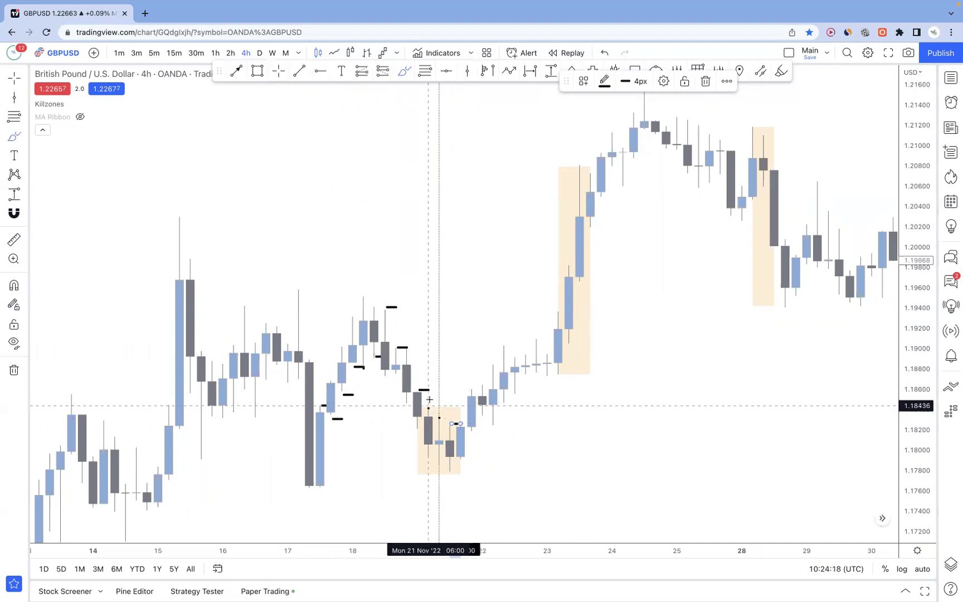
left_click_drag(428, 394, 440, 390)
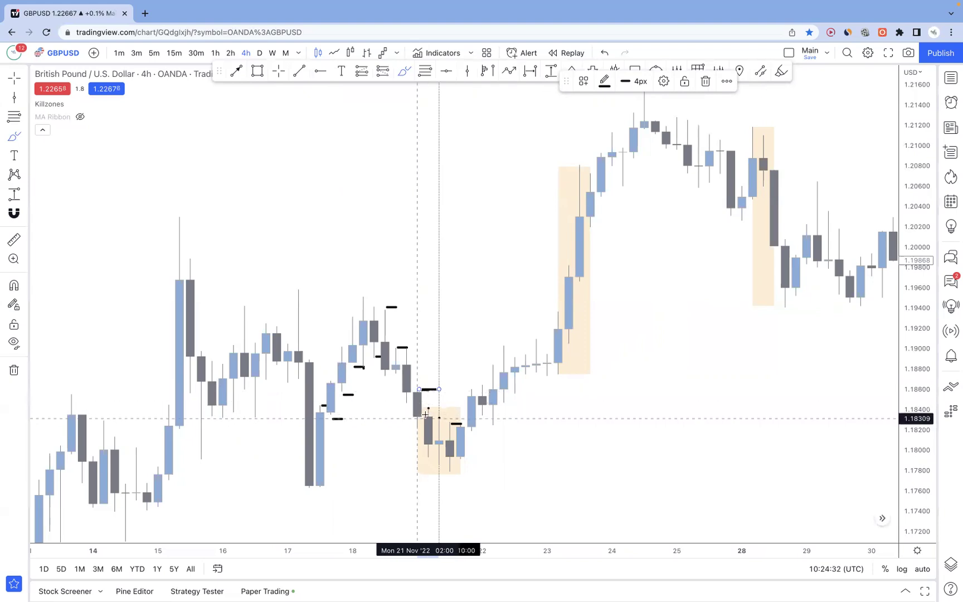
- Brush two strokes around the first candles of the 21 November highlighted range, and undo them
mouse_move(409, 428)
left_mouse_down()
mouse_move(419, 428)
mouse_move(425, 406)
left_mouse_up()
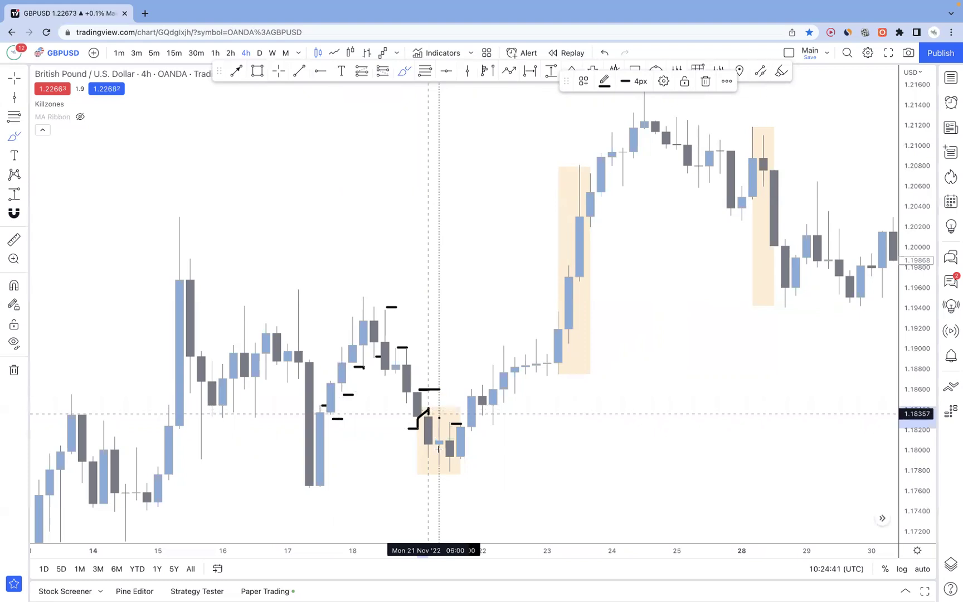
left_click_drag(434, 435, 440, 449)
key("ctrl+z")
key("ctrl+z")
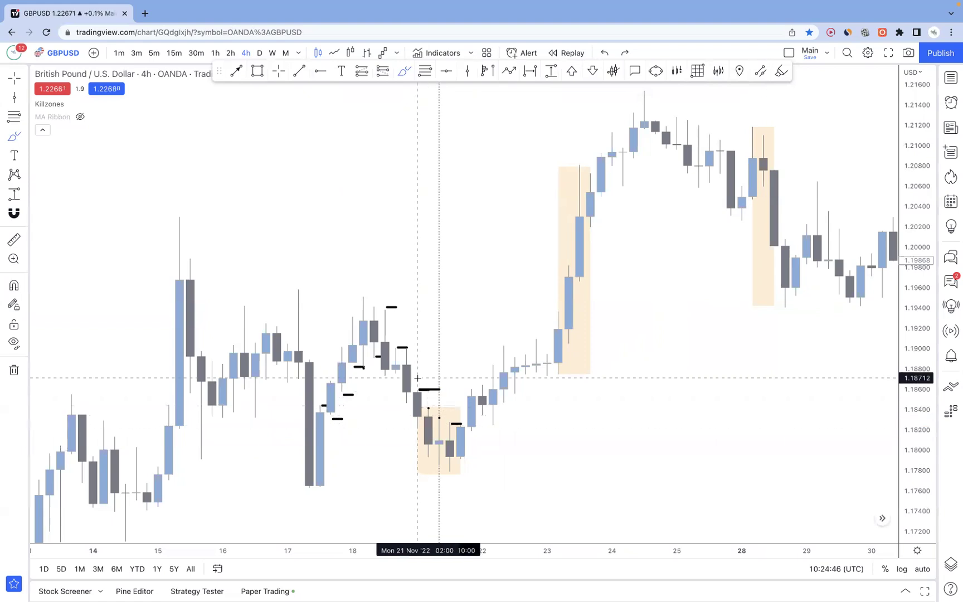
- Place a second vertical line at 06:00 on 21 November
left_click(429, 303)
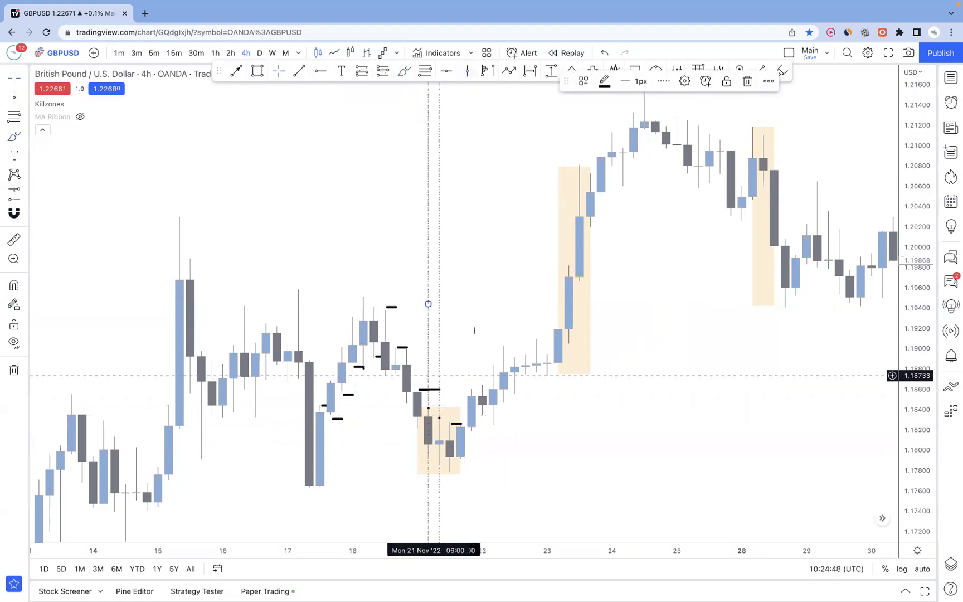
left_click(24, 77)
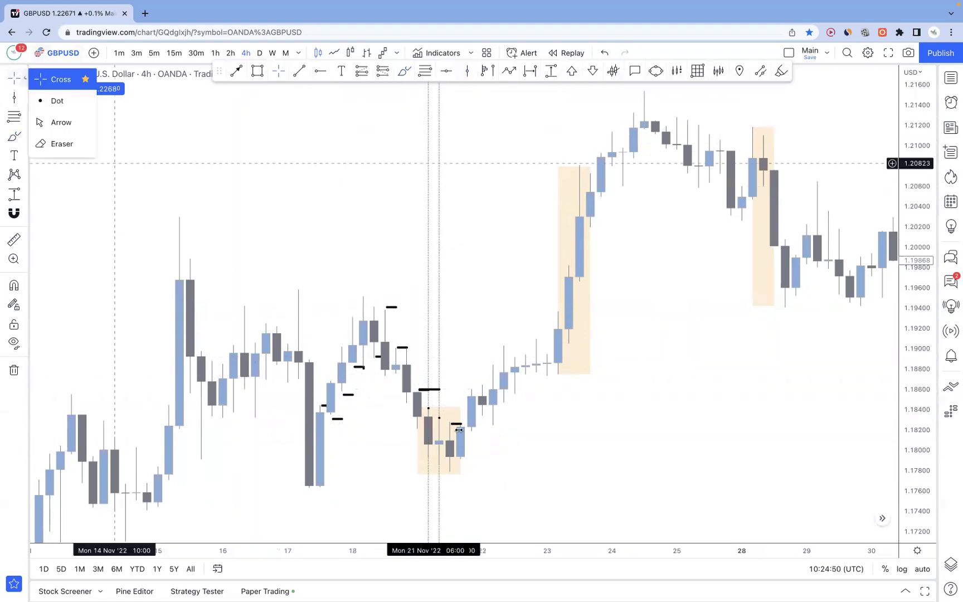
left_click(230, 144)
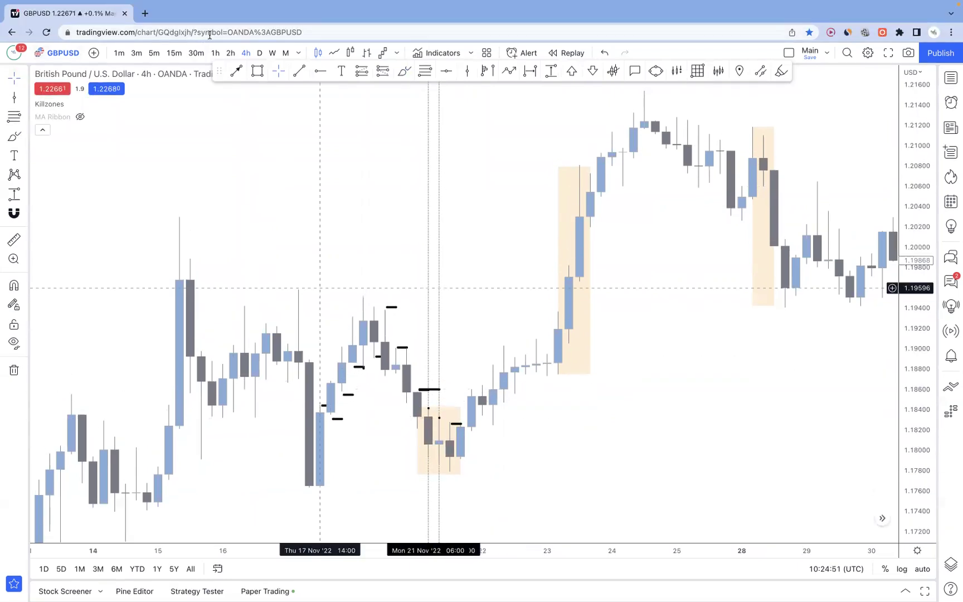
- Switch the chart to the 30-minute timeframe and show the candles around the 21 November highlighted range
left_click(200, 54)
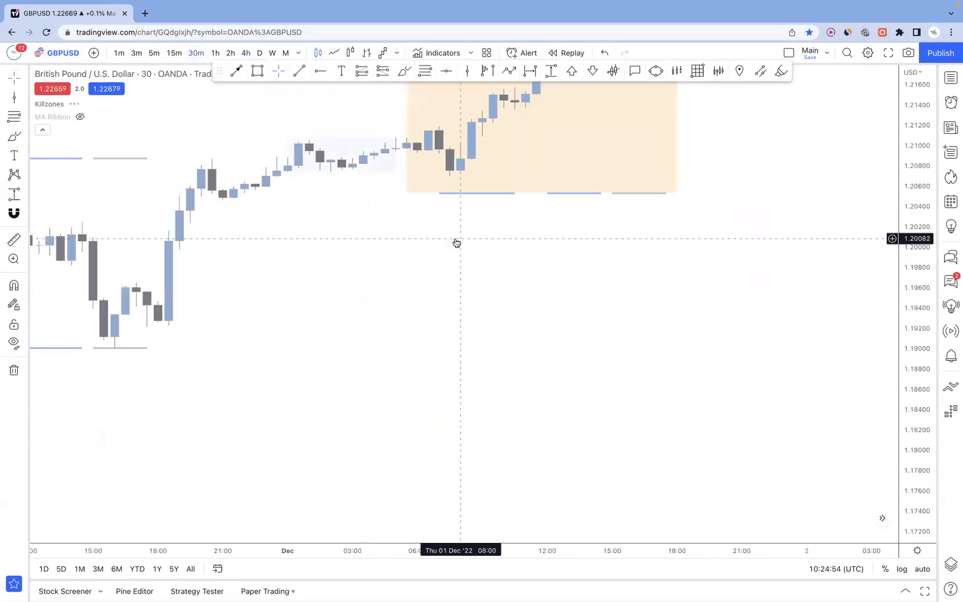
scroll(454, 237, "right", 5)
scroll(456, 238, "left", 10)
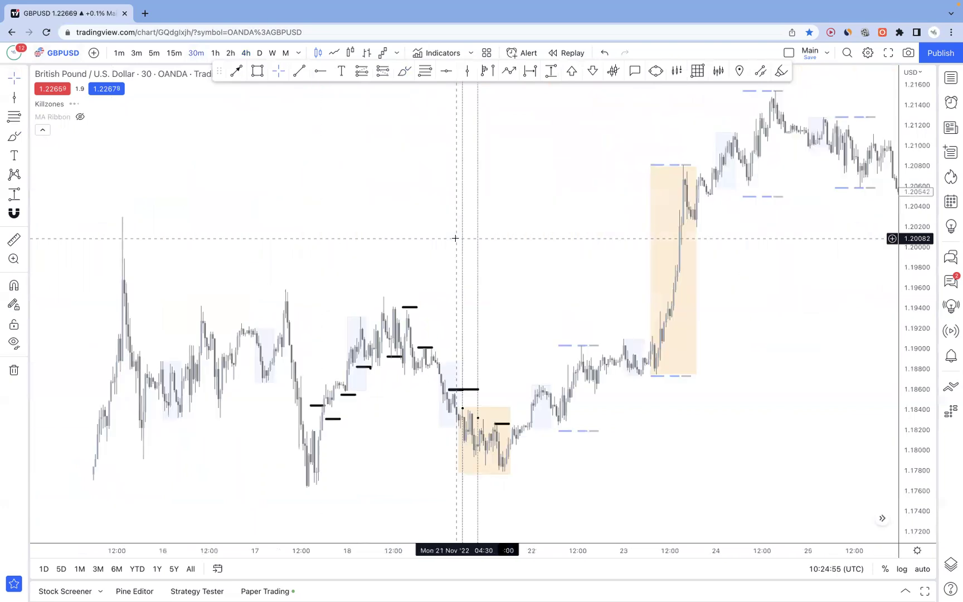
scroll(456, 238, "up", 3)
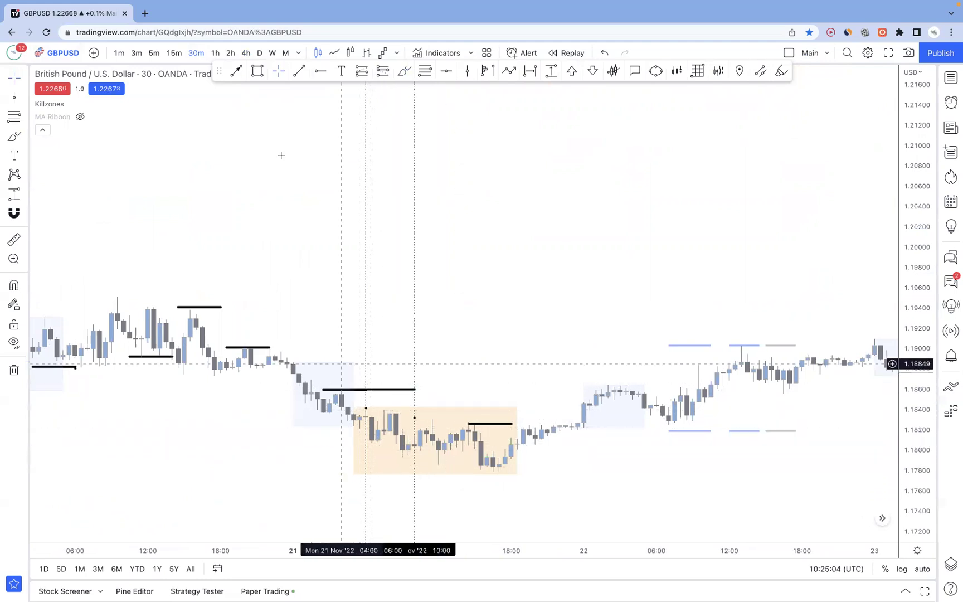
- Draw a rectangle from 02:00 to about 08:00 on 21 November, between about 1.1836 and 1.1856
left_click(257, 70)
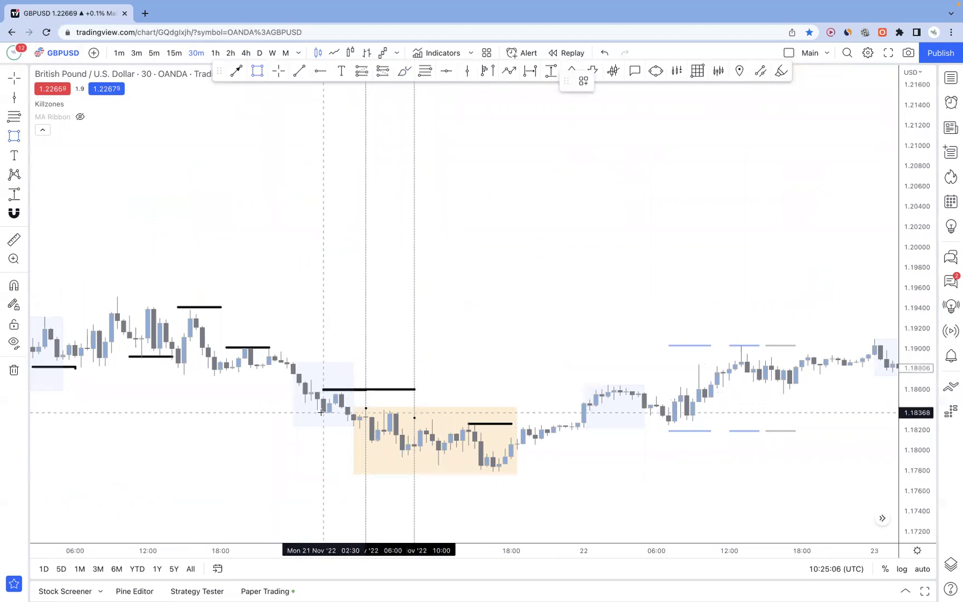
scroll(322, 408, "down", 3)
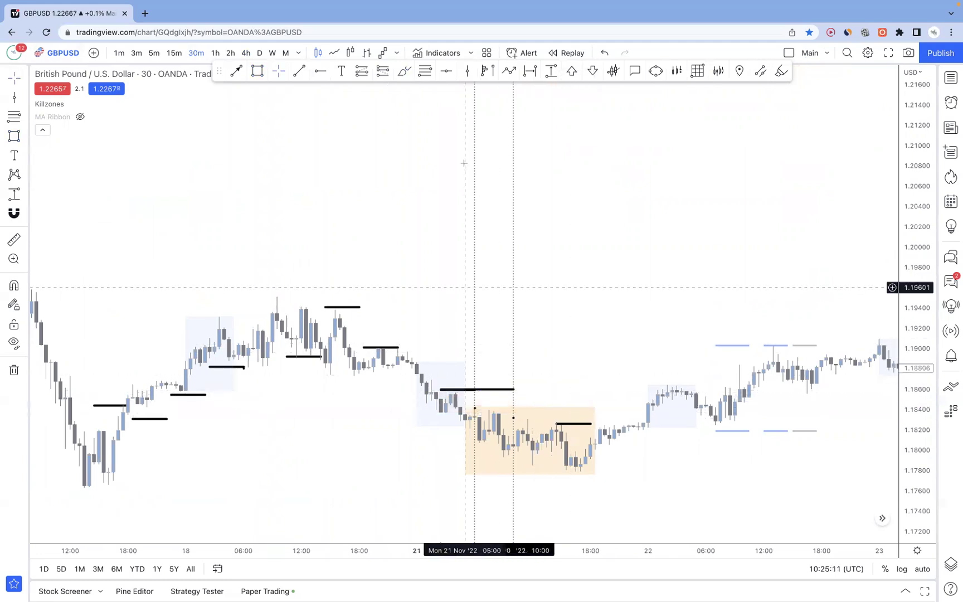
left_click(436, 414)
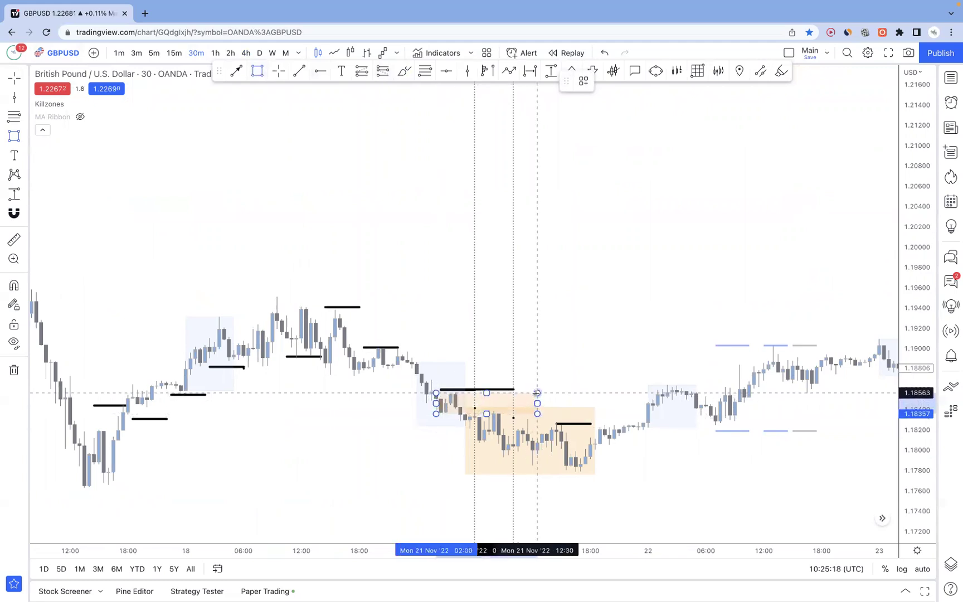
left_click(537, 393)
left_click_drag(503, 403, 492, 403)
left_click(586, 375)
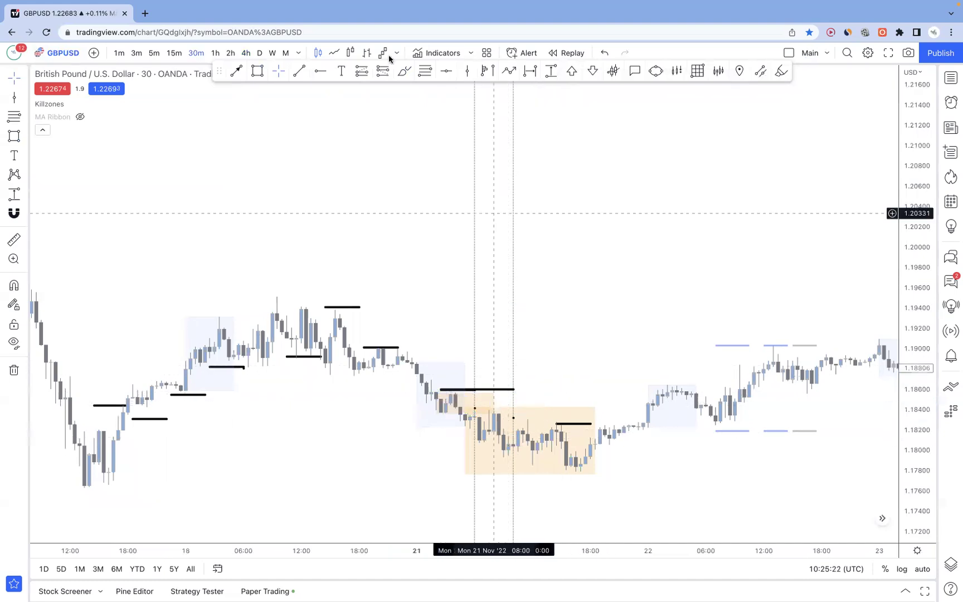
- Draw a rectangle inside the 21 November highlighted range, from about 07:30 to 12:30, between about 1.1815 and 1.1839
left_click(257, 70)
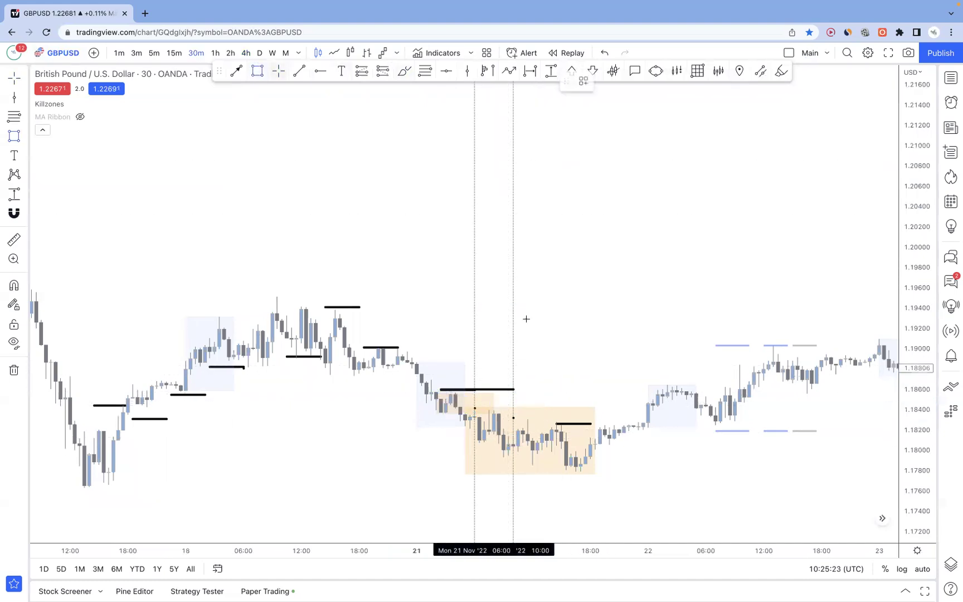
left_click(489, 435)
left_click(537, 410)
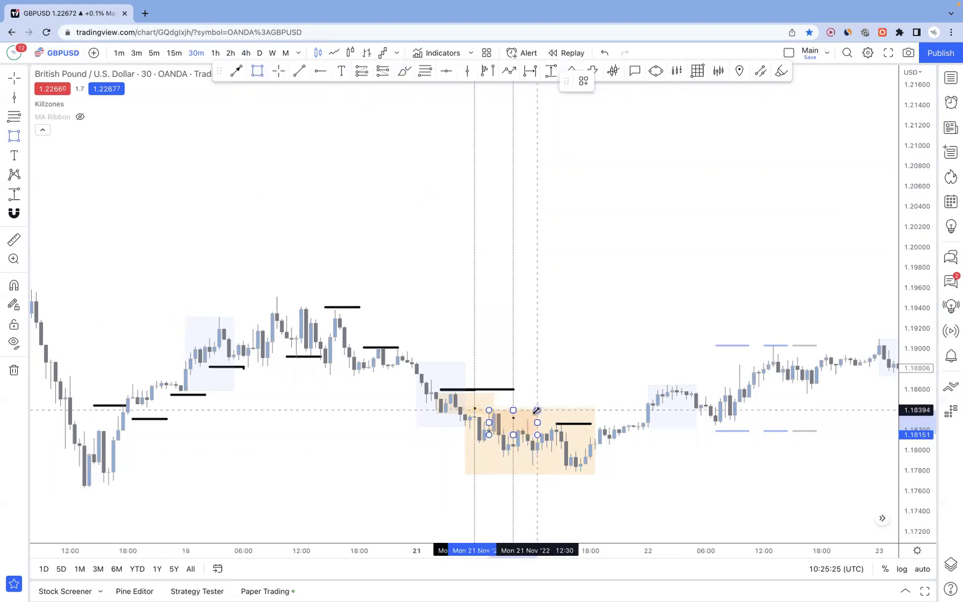
- Switch the chart back to the 4-hour timeframe and show the candles from 16 to 29 November
left_click(552, 353)
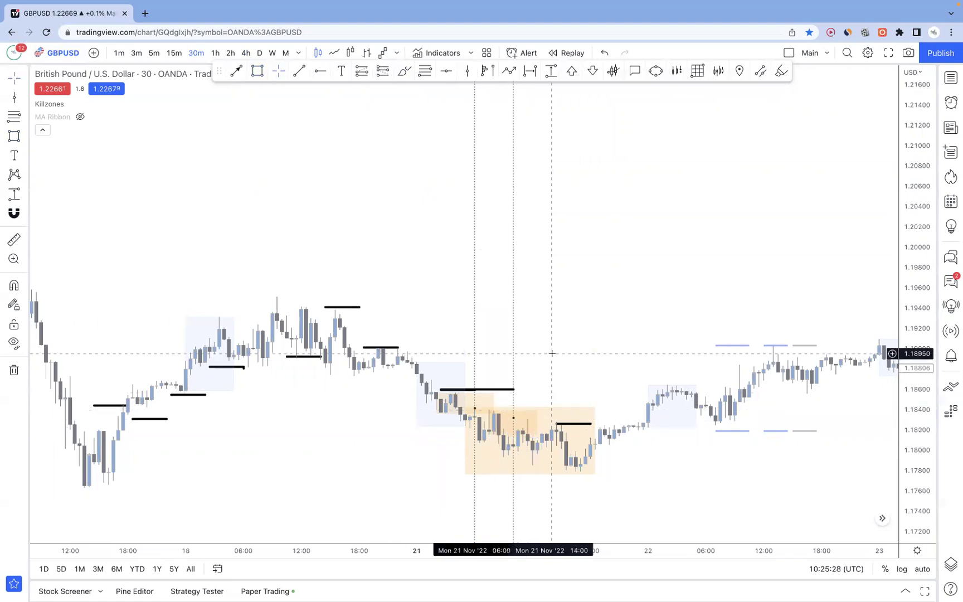
left_click(246, 53)
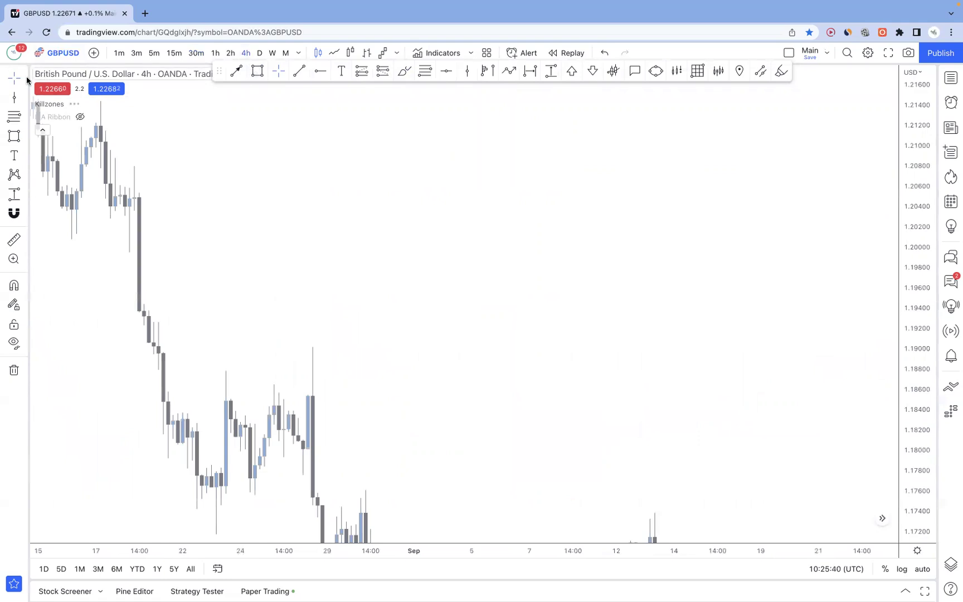
left_click(7, 78)
left_click(527, 518)
left_click(527, 518)
scroll(568, 427, "up", 10)
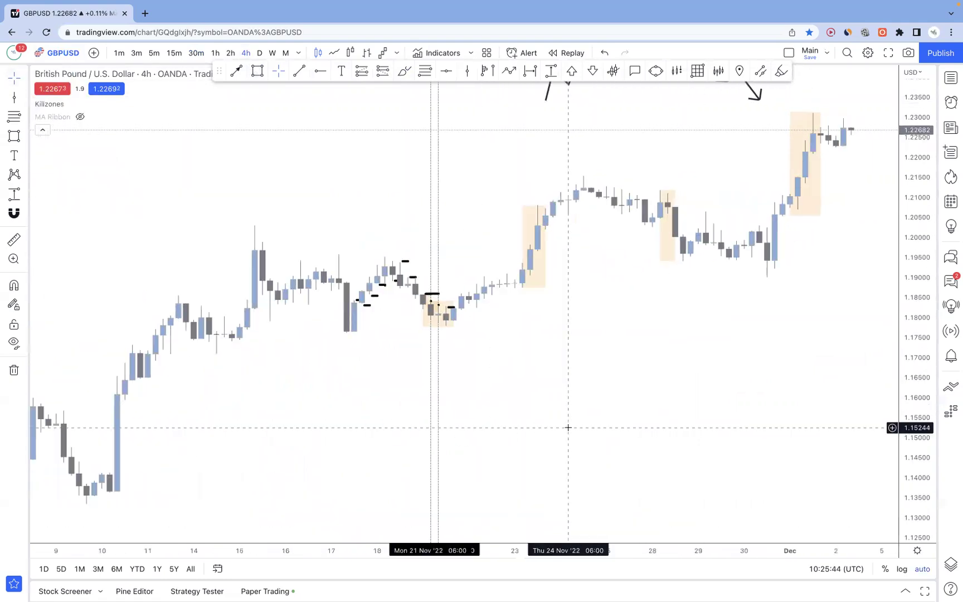
scroll(568, 428, "up", 5)
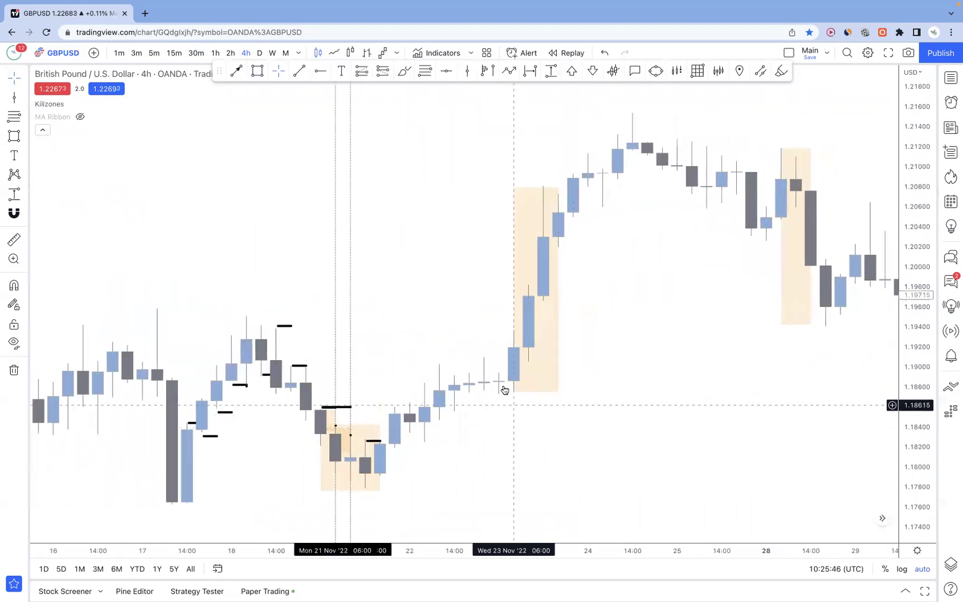
scroll(495, 383, "right", 2)
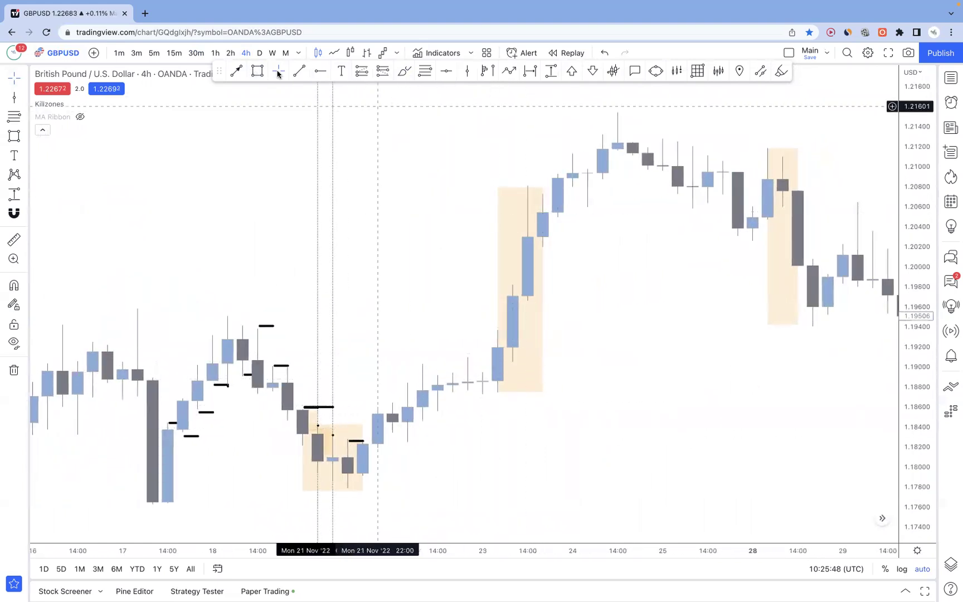
- Try a rectangle from 10:00 on 22 November to 18:00 on 23 November, starting at about 1.1909, and delete it
left_click(423, 357)
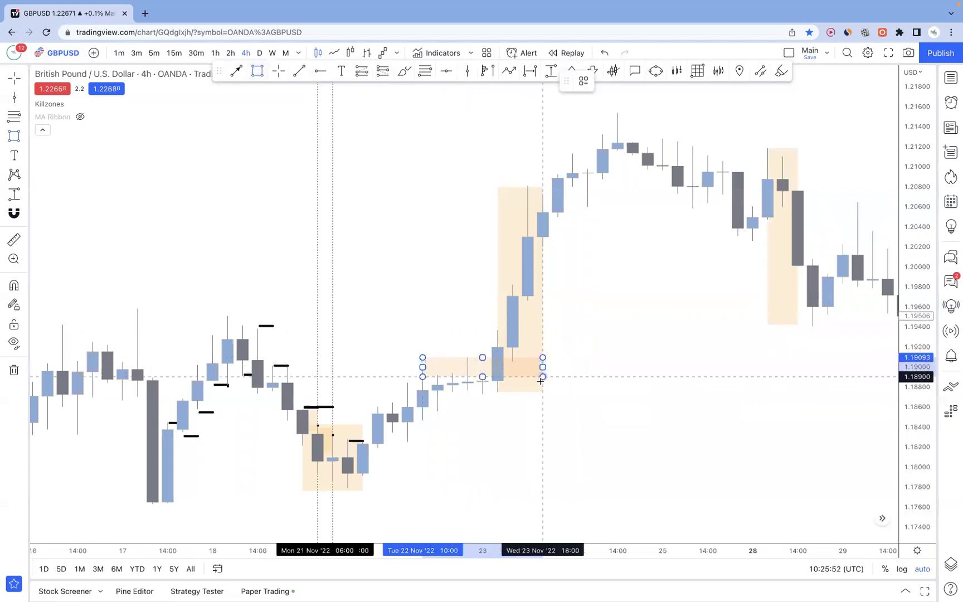
left_click(543, 382)
left_click(522, 415)
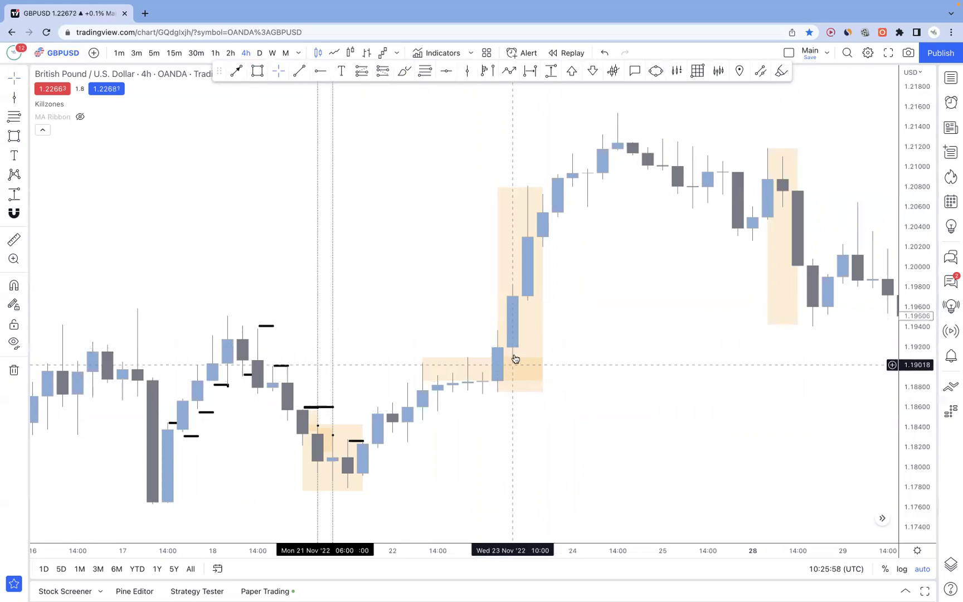
left_click(459, 363)
key("Delete")
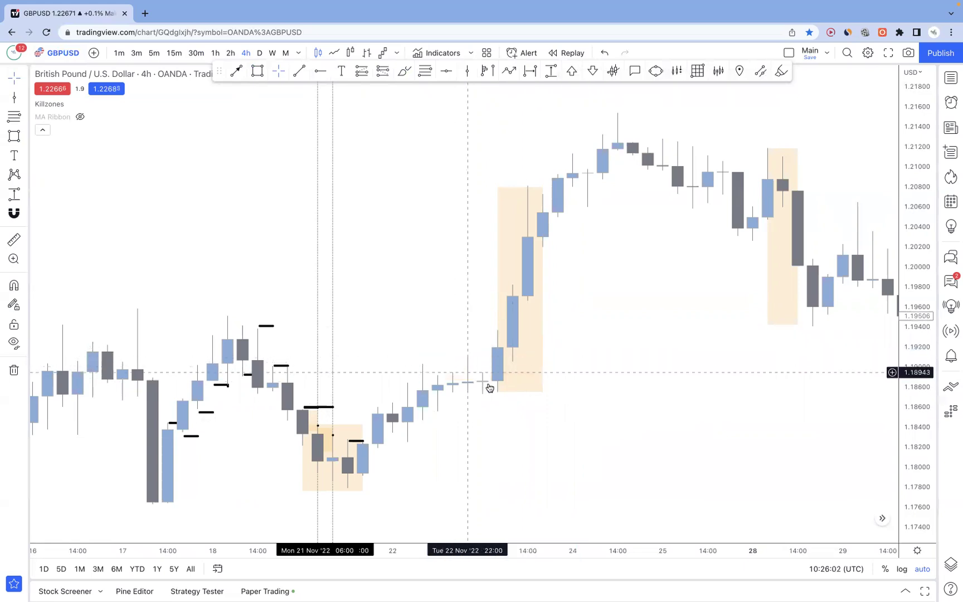
- Draw a short horizontal trend line at about 1.1894 before the 23 November rise, and shift the brush mark at the 21 November range one candle later
left_click(300, 72)
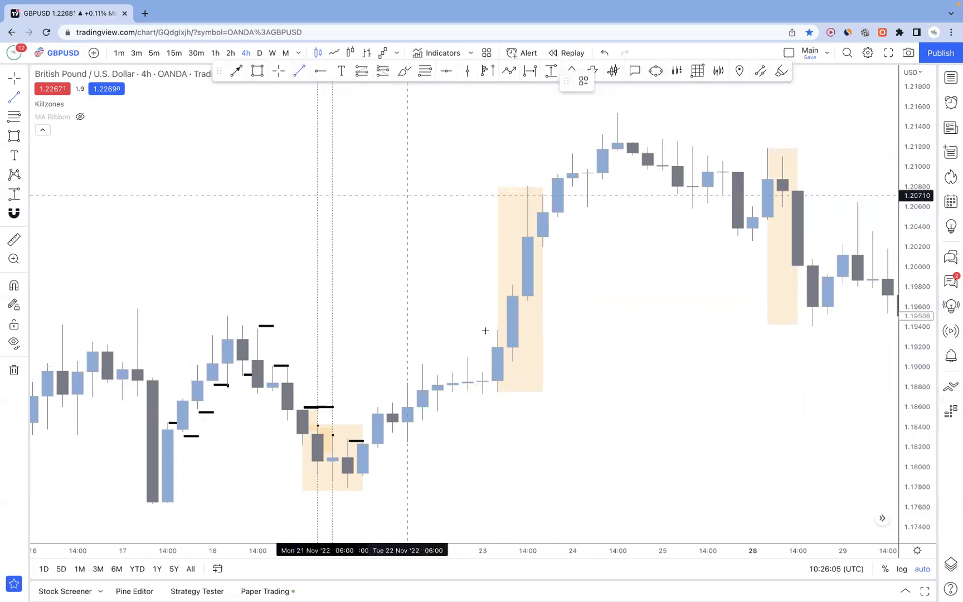
left_click(491, 372)
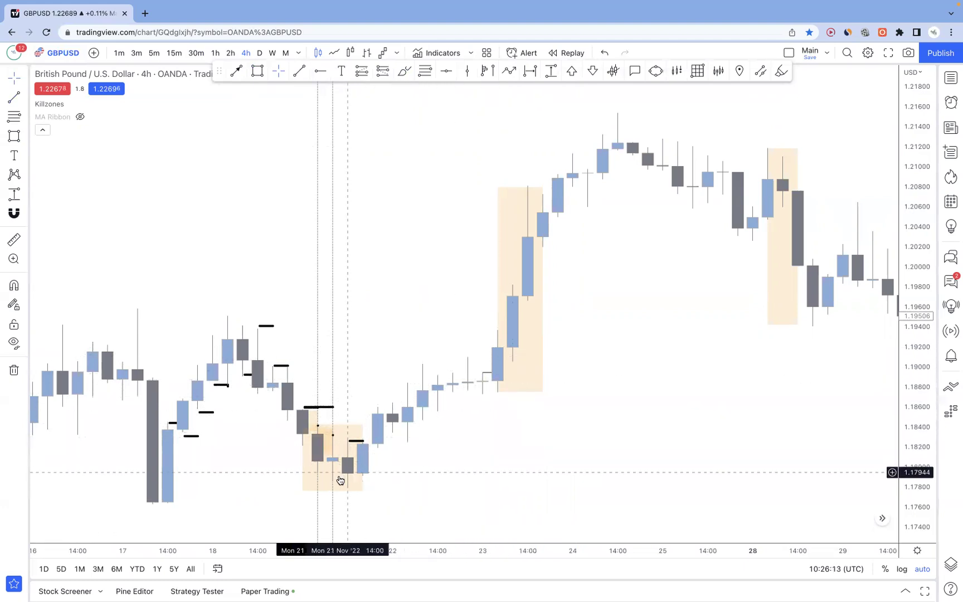
left_click(364, 441)
left_click_drag(364, 440, 366, 443)
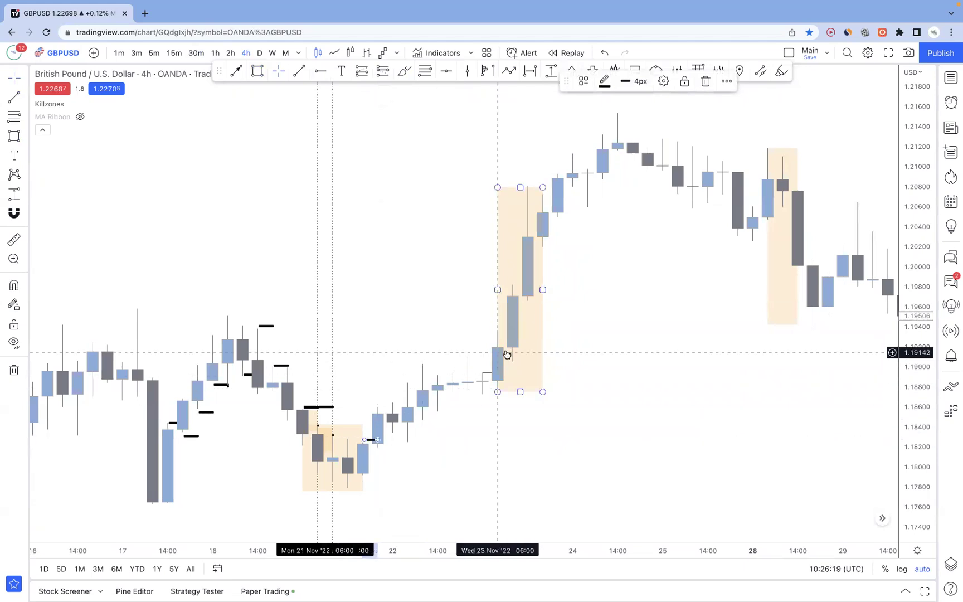
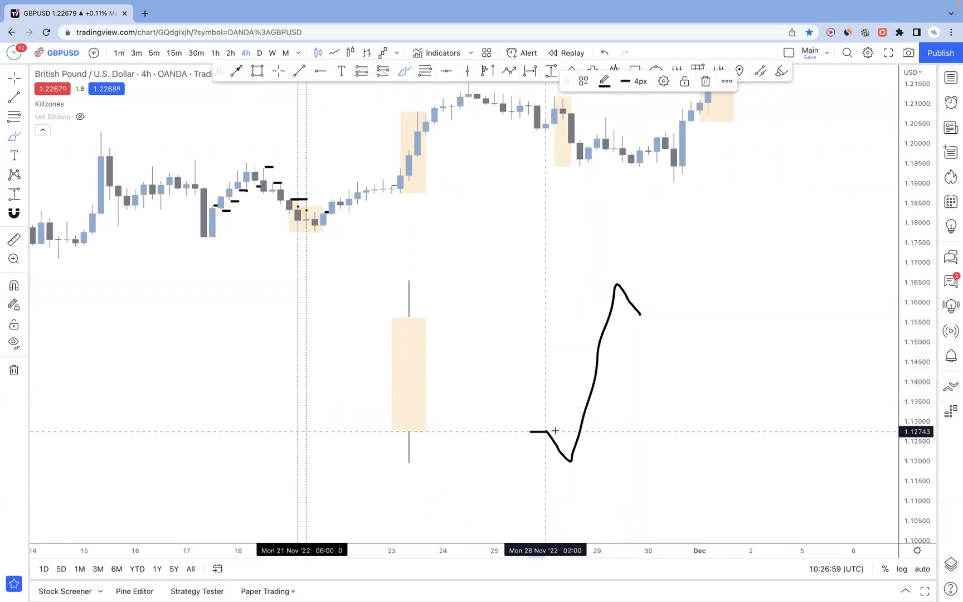
- Mark the matching open, low, high and close levels on the sketched candle and its price path with short horizontal brush strokes
left_click_drag(393, 429, 427, 430)
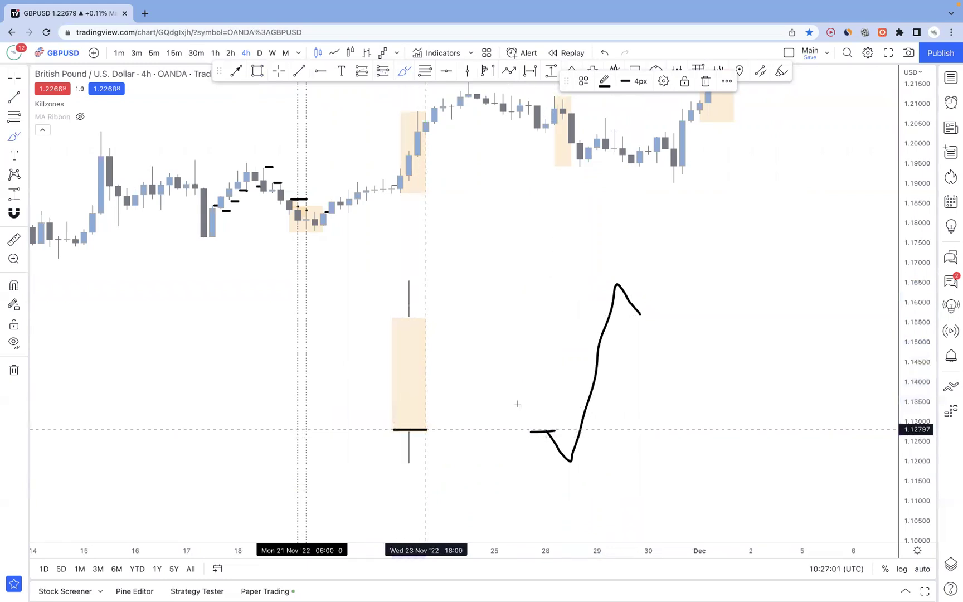
left_click_drag(555, 465, 581, 465)
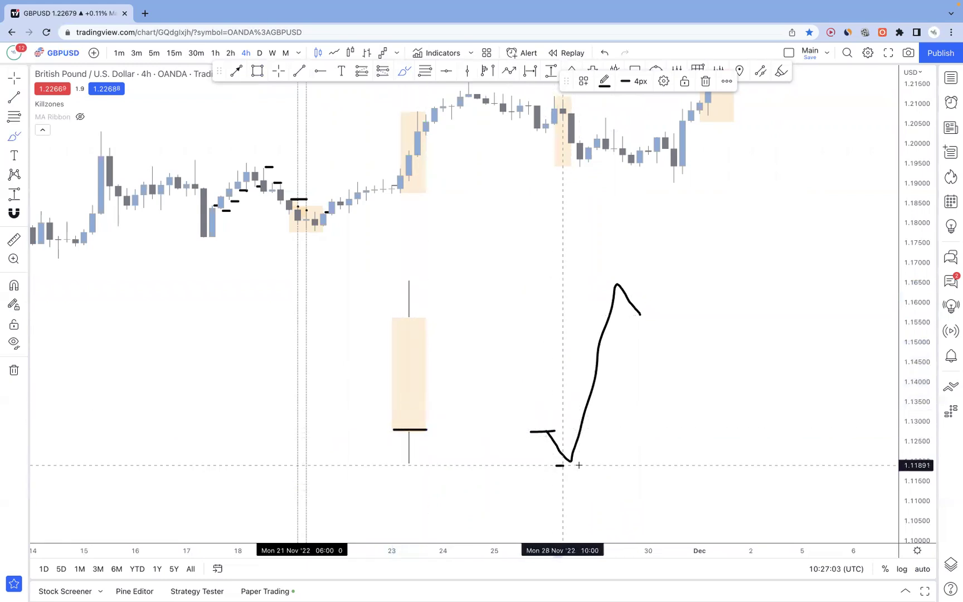
left_click_drag(385, 463, 435, 466)
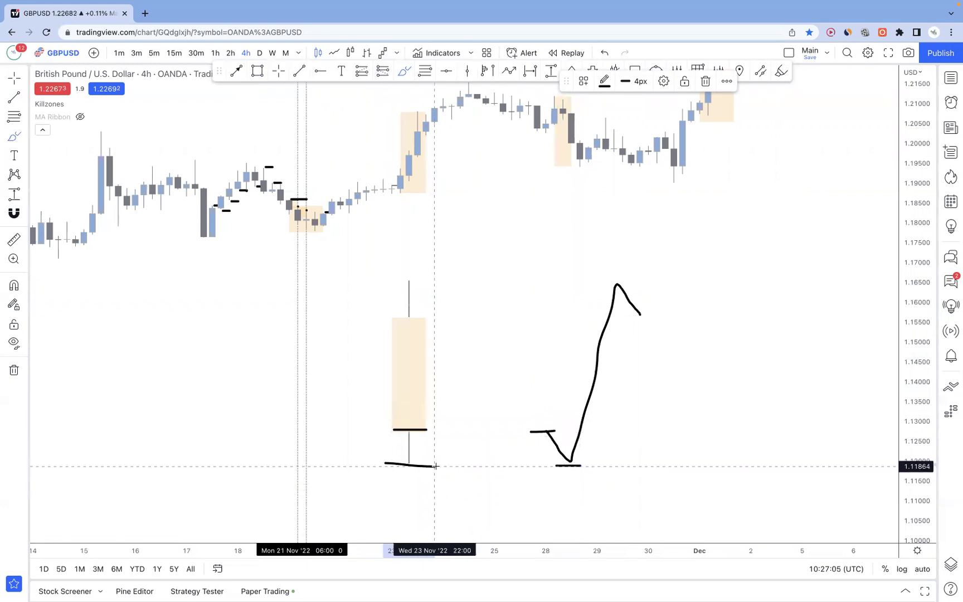
left_click_drag(394, 278, 419, 278)
left_click_drag(606, 281, 640, 281)
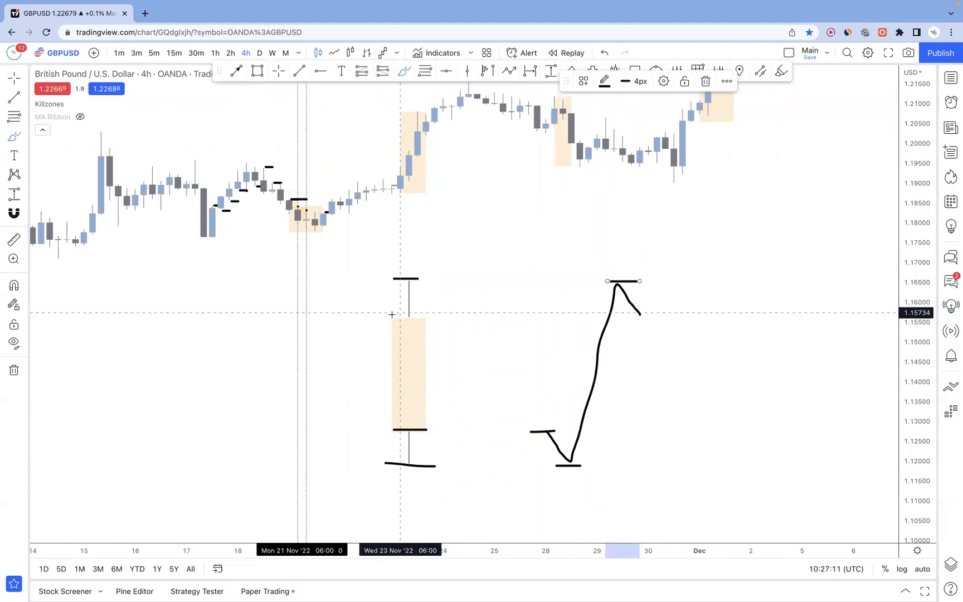
left_click_drag(392, 317, 435, 317)
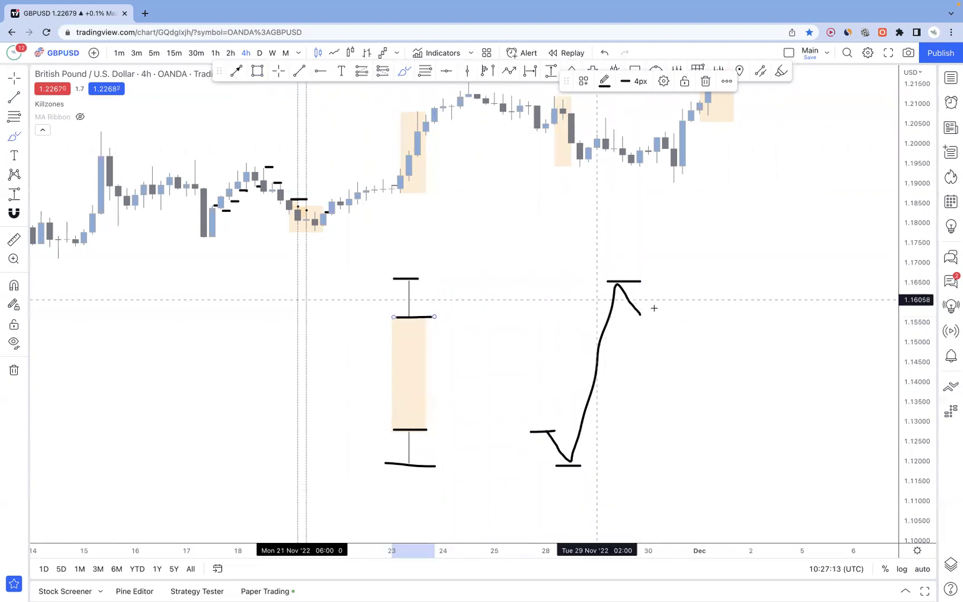
left_click_drag(633, 319, 659, 316)
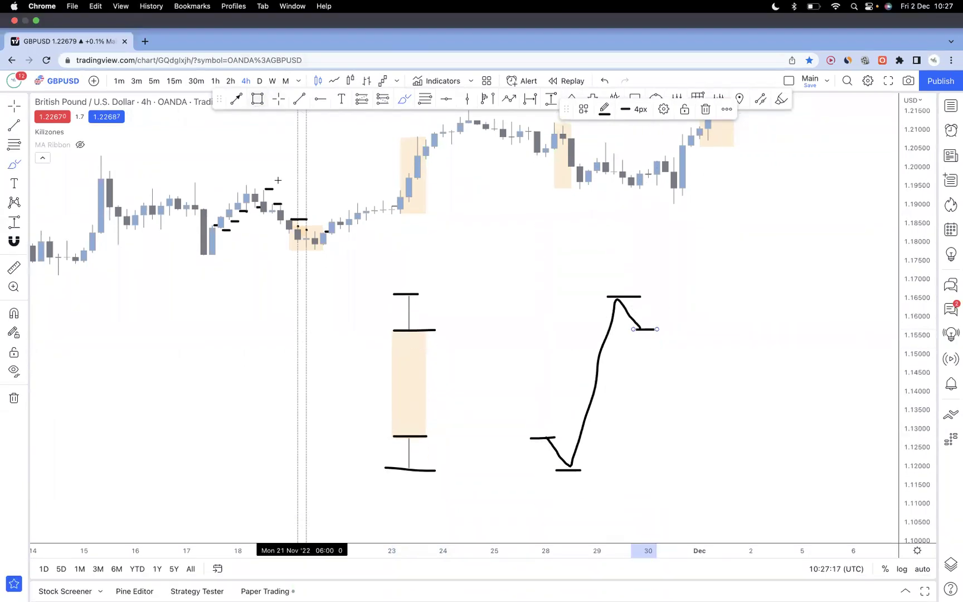
- Draw a rectangle as a second candle body on 24 November, between about 1.1565 and 1.1768
left_click(258, 71)
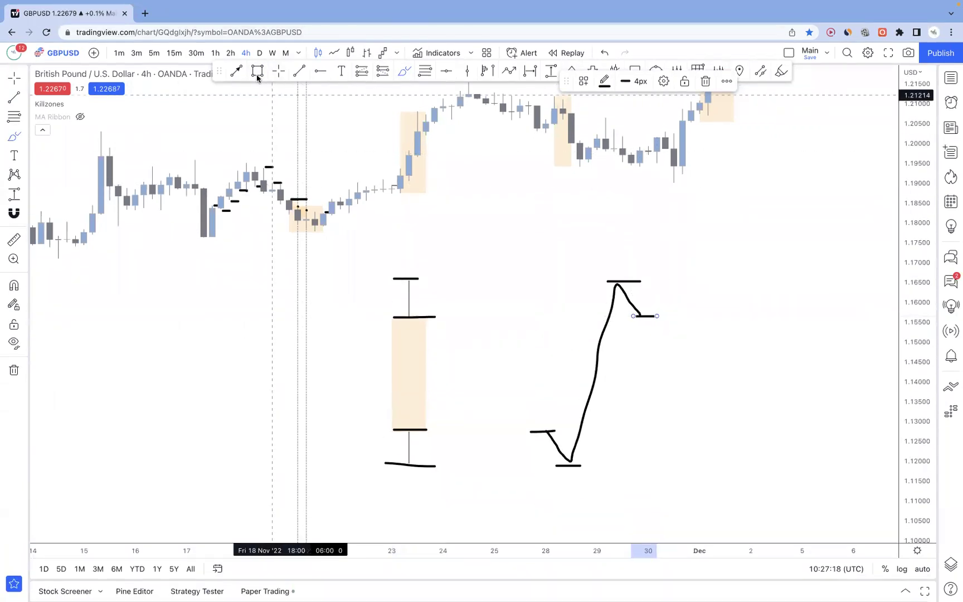
left_click(441, 316)
left_click(469, 263)
left_click_drag(469, 263, 477, 235)
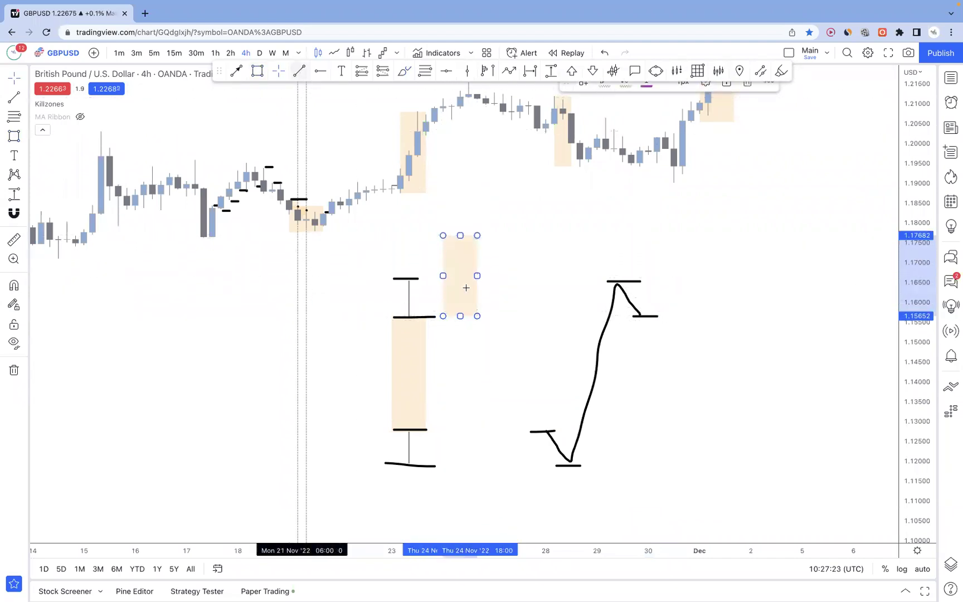
- Add wicks to the second sketched candle, reaching down to about 1.148 and up to about 1.1865
left_click(462, 320)
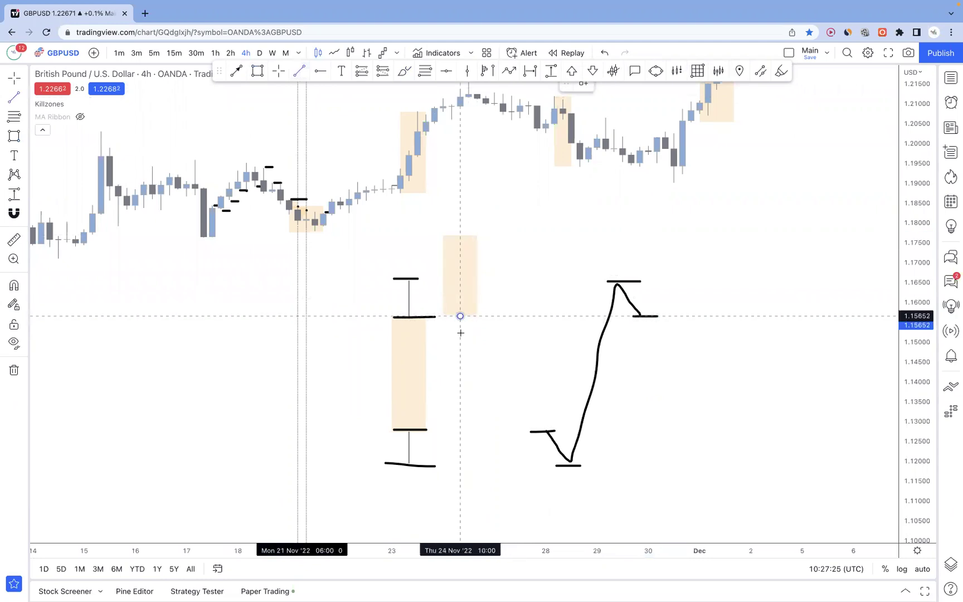
left_click(461, 359)
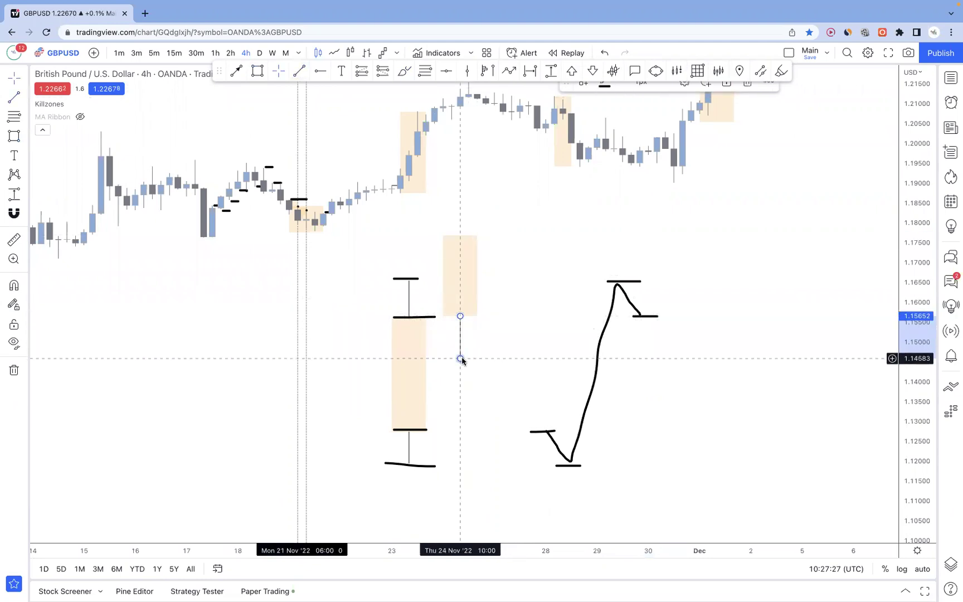
mouse_move(461, 358)
left_mouse_down()
mouse_move(461, 332)
mouse_move(463, 411)
mouse_move(463, 352)
left_mouse_up()
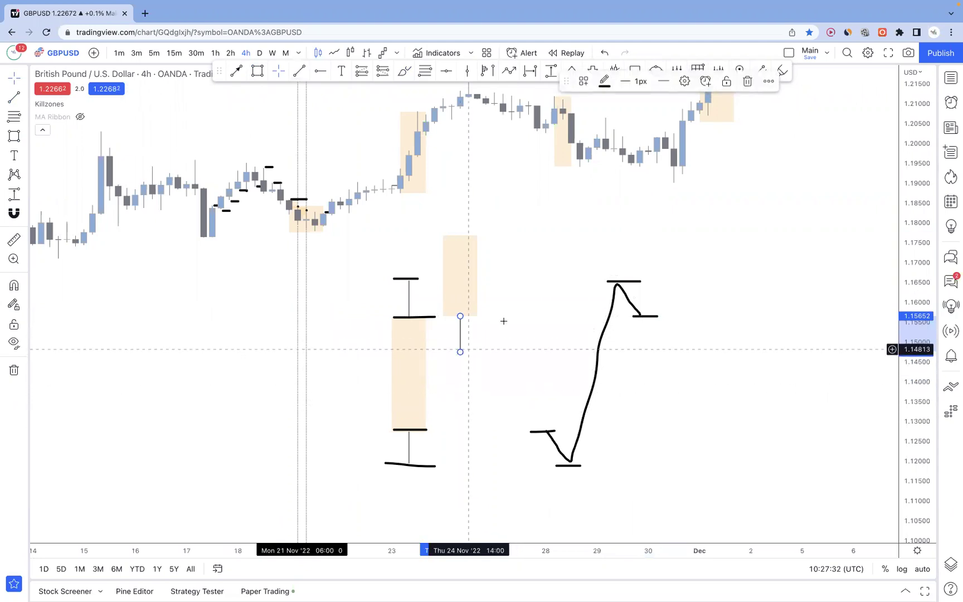
left_click(299, 74)
left_click_drag(460, 235, 461, 197)
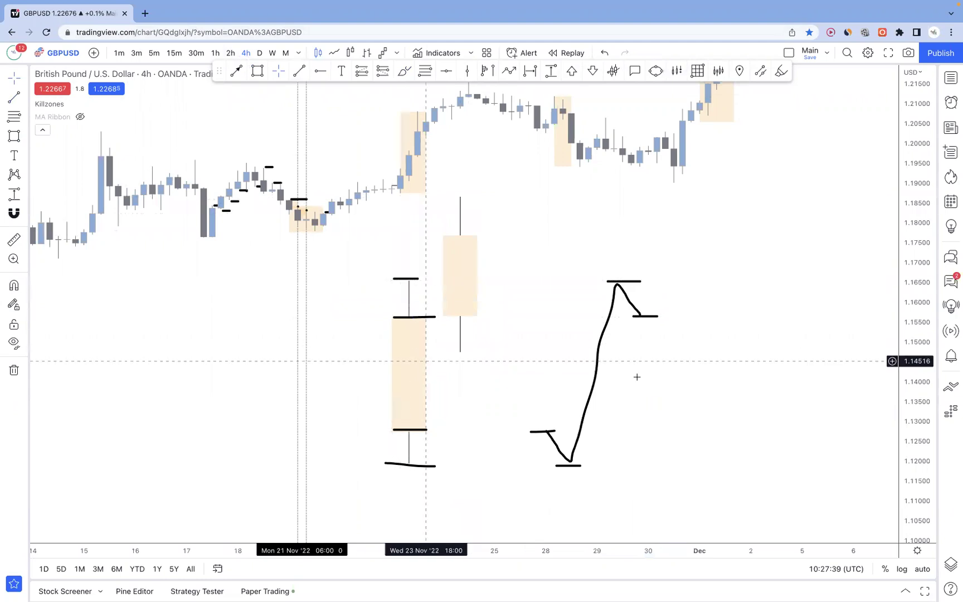
- Extend the price path with the second candle's dip, rise and pullback using the brush, and mark its open, low, high and close
left_click(404, 71)
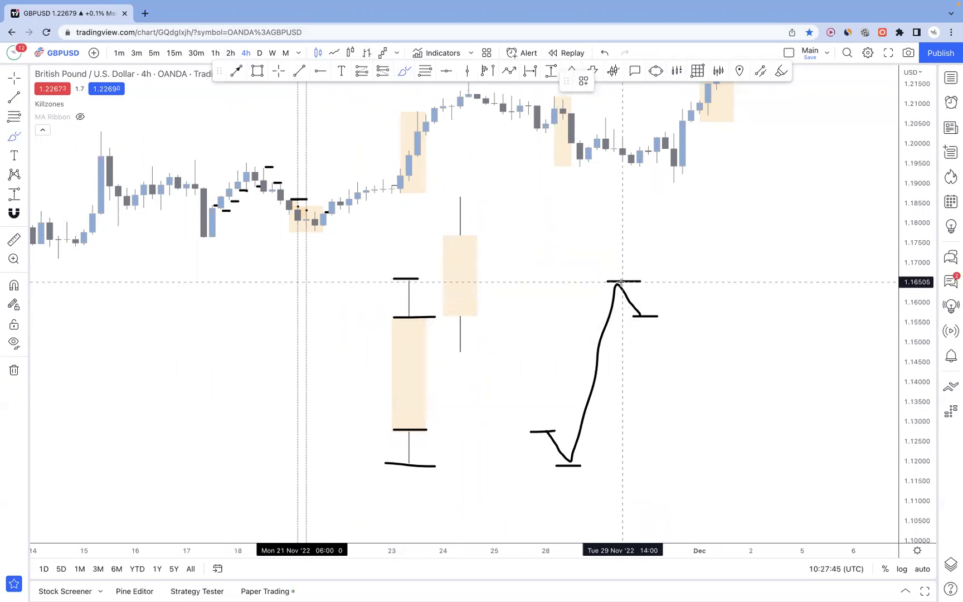
mouse_move(641, 317)
left_mouse_down()
mouse_move(668, 363)
mouse_move(701, 215)
mouse_move(717, 193)
mouse_move(733, 229)
left_mouse_up()
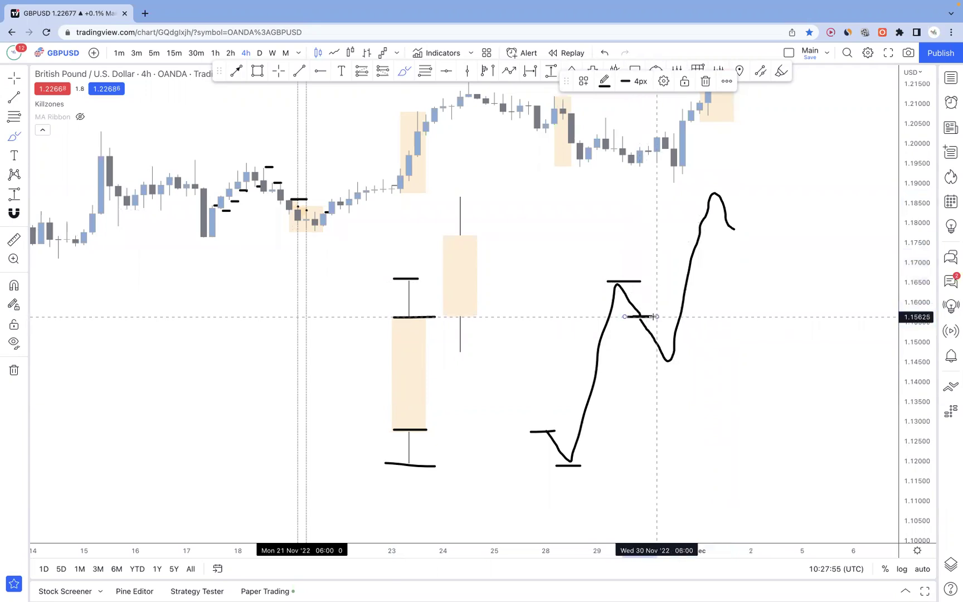
left_click_drag(651, 365, 692, 365)
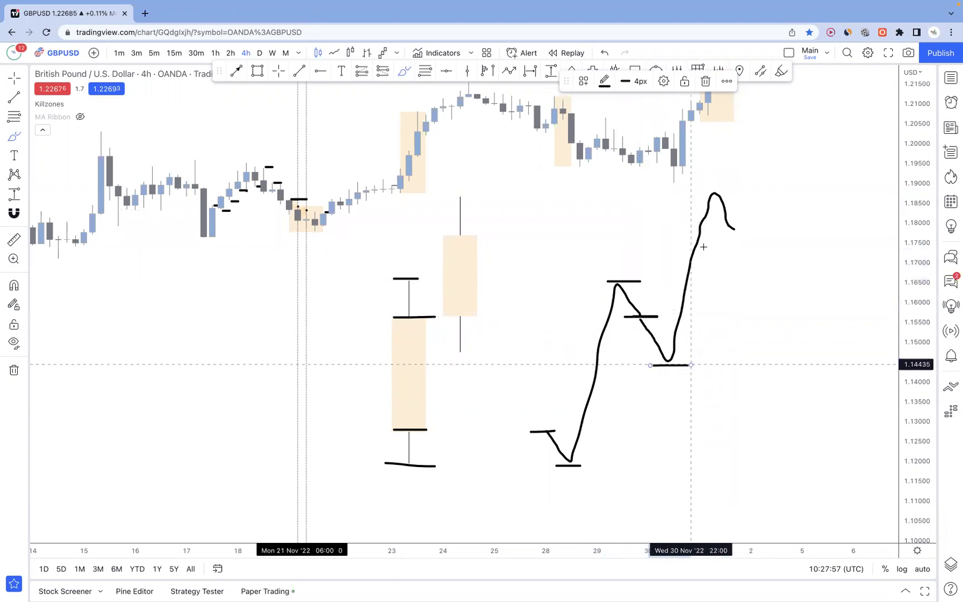
left_click_drag(701, 191, 735, 191)
left_click_drag(720, 232, 743, 232)
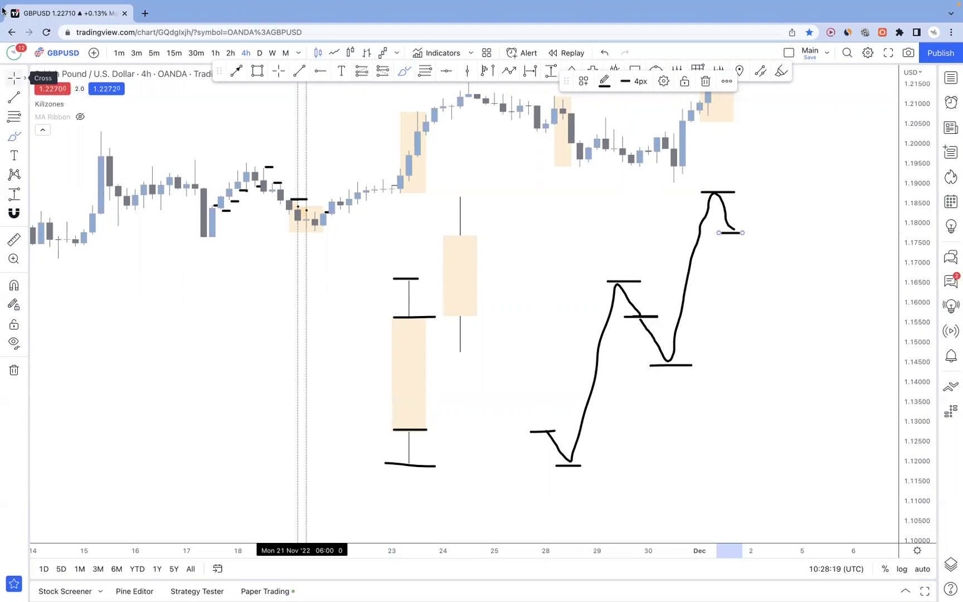
- Mark the lows of the three rising candles in the 23 November zone with short brush strokes at about 1.188, 1.190 and 1.196
mouse_move(443, 252)
left_mouse_down()
mouse_move(509, 344)
mouse_move(385, 301)
left_mouse_up()
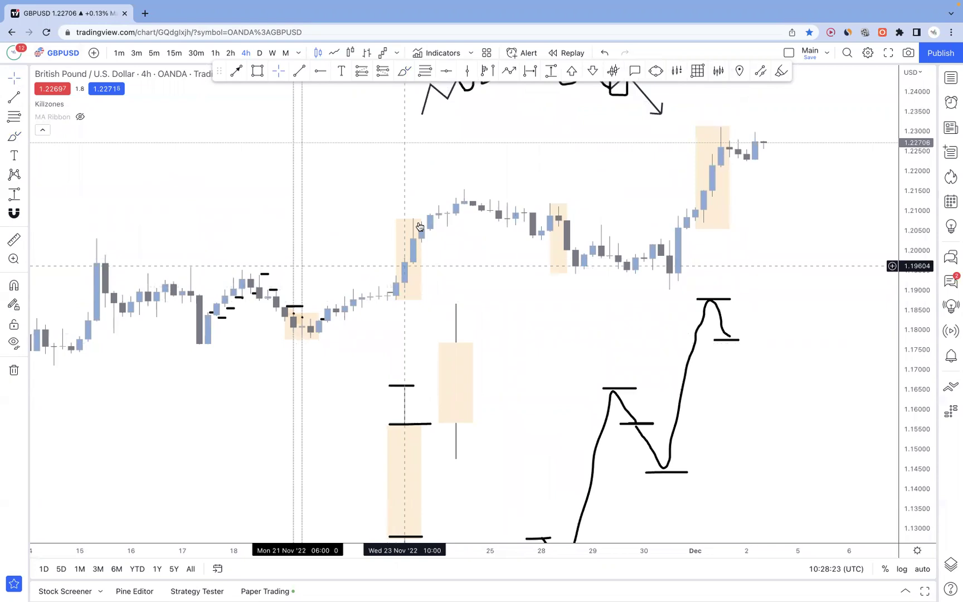
left_click(397, 299)
key("Escape")
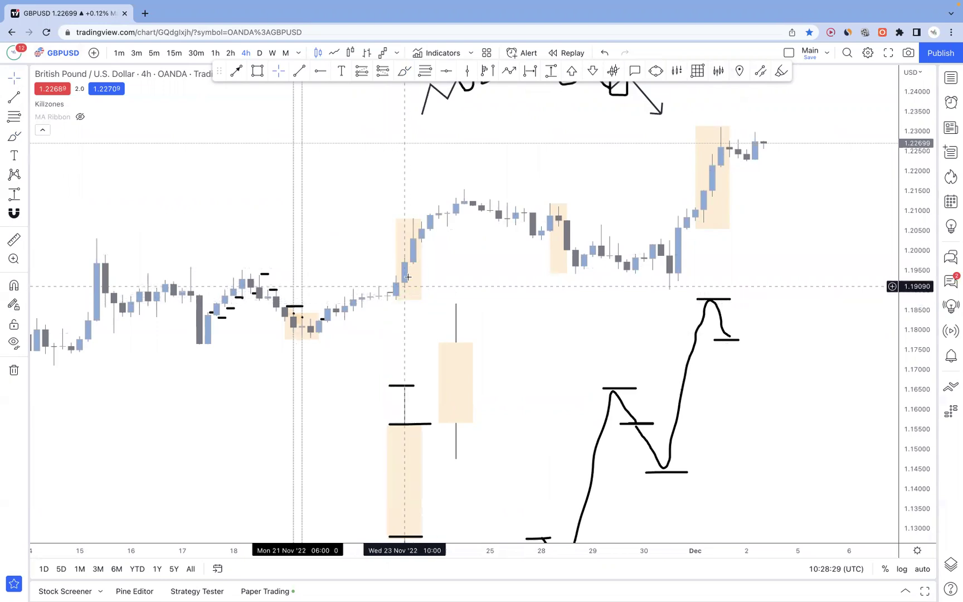
left_click(403, 70)
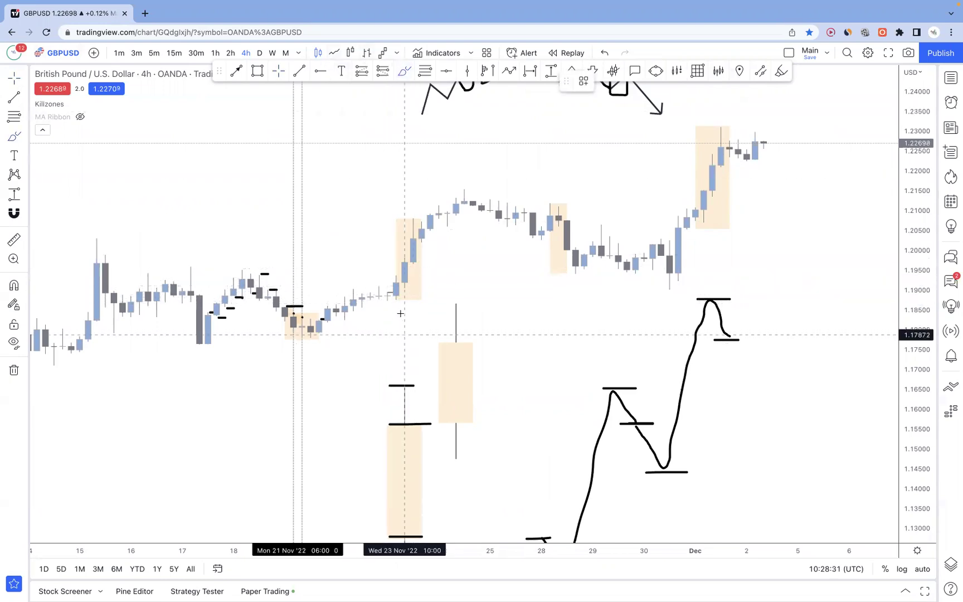
mouse_move(397, 298)
left_mouse_down()
mouse_move(422, 289)
mouse_move(423, 265)
left_mouse_up()
left_click(464, 281)
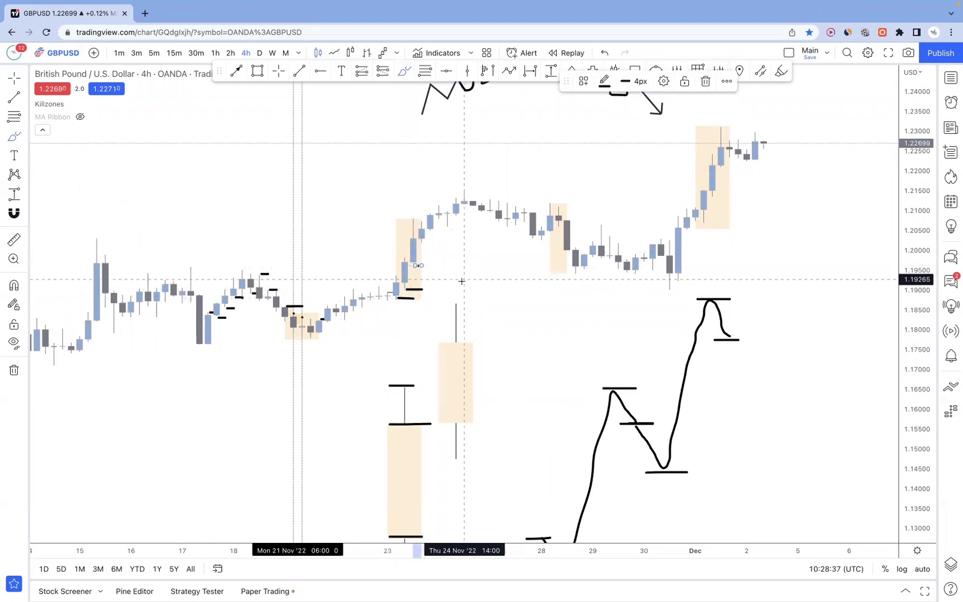
- Draw two horizontal brush lines bounding the 25 to 28 November range, at about 1.206 and 1.212
scroll(378, 280, "right", 5)
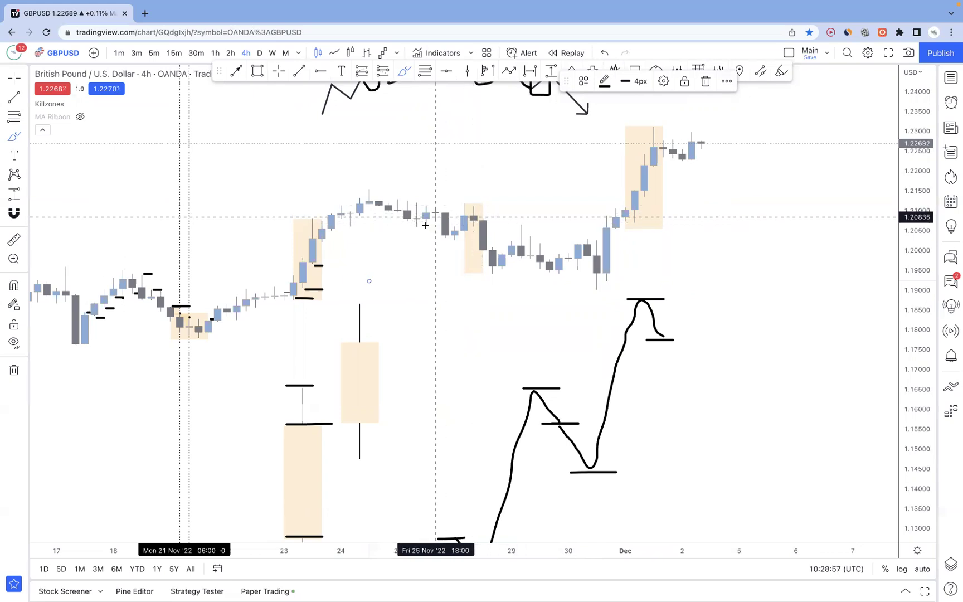
left_click_drag(410, 227, 474, 226)
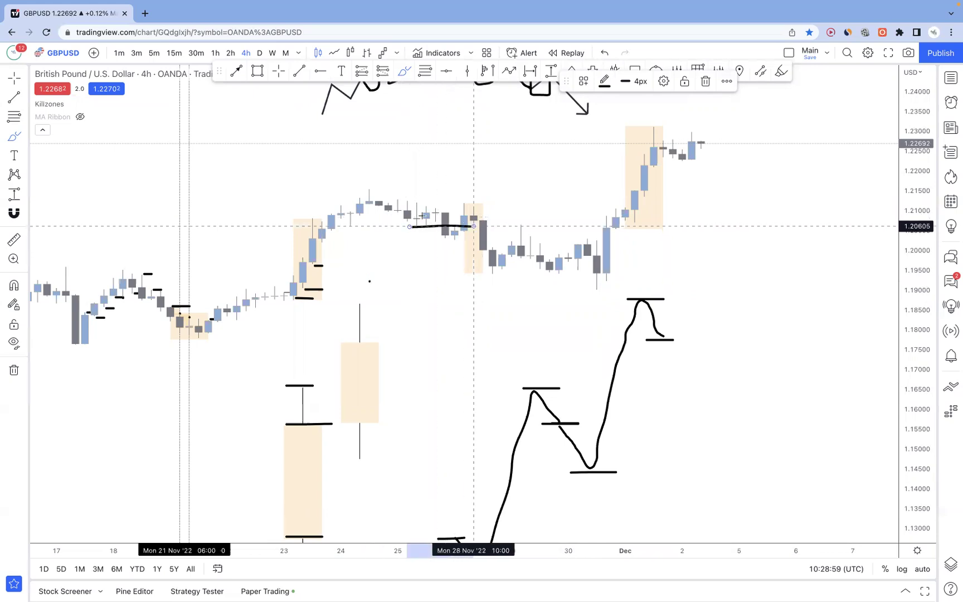
left_click_drag(410, 203, 473, 201)
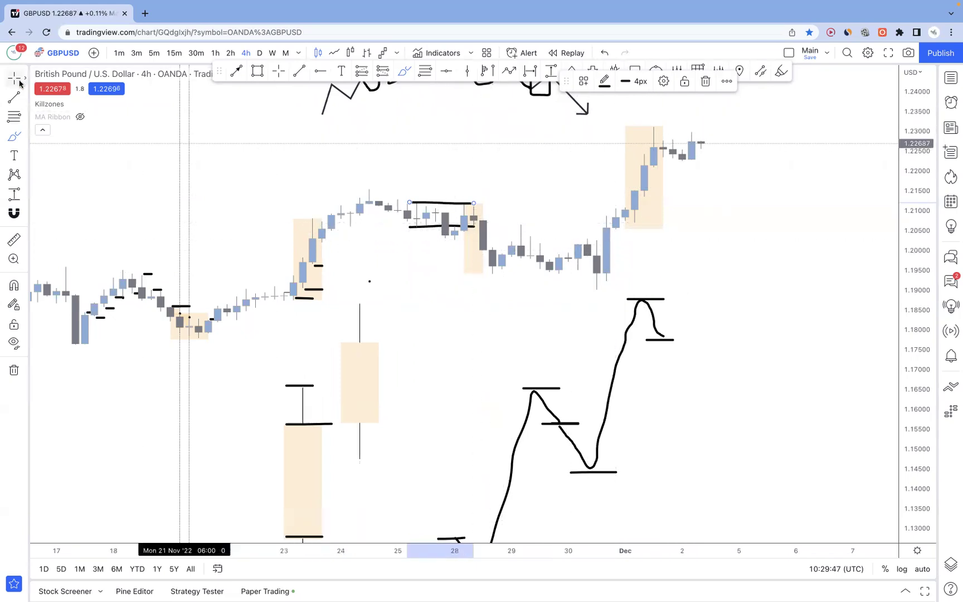
- Add a text note above the candles at 15 November, near 1.247, listing Direction, Levels and Entry on separate lines
scroll(746, 222, "left", 10)
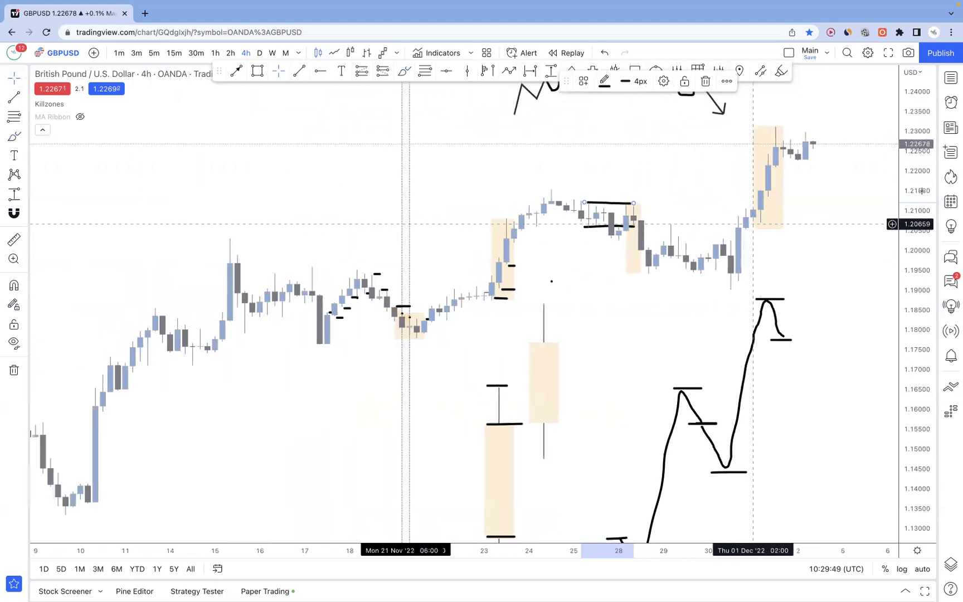
left_click_drag(928, 178, 927, 235)
left_click_drag(850, 302, 772, 315)
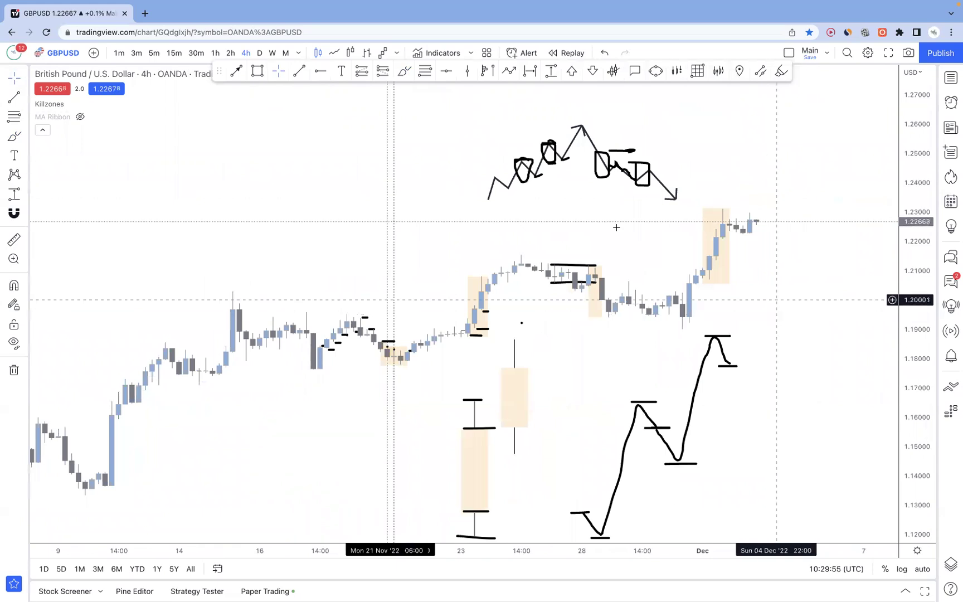
left_click(242, 162)
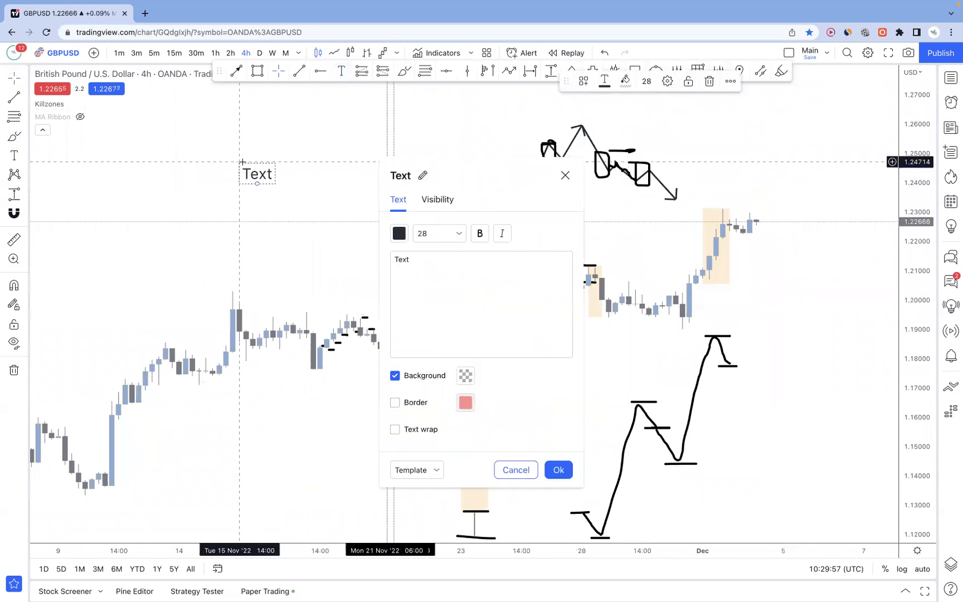
type("Dirrc")
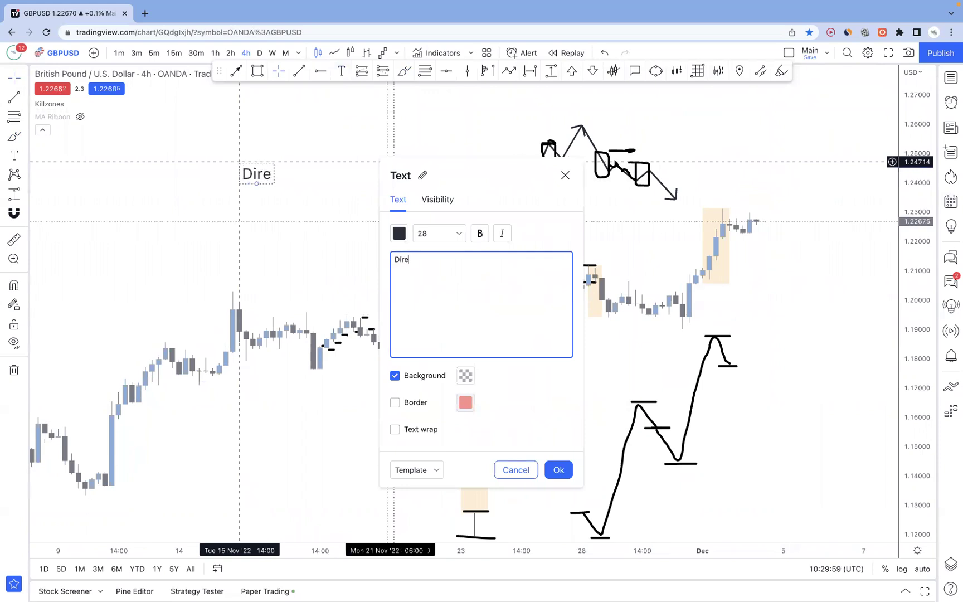
type("ion ")
type("Le")
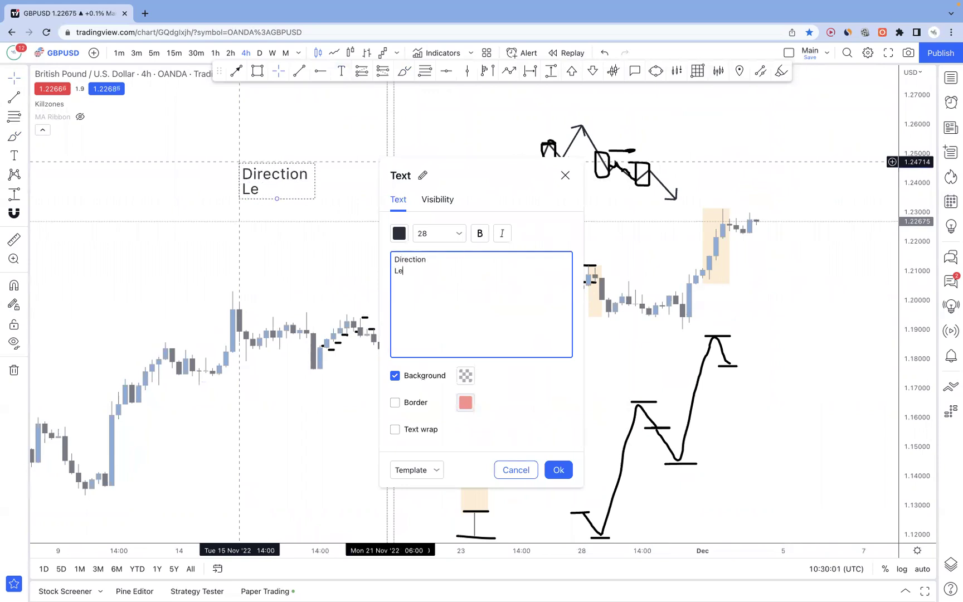
type("Entry")
- Extend the note's Direction line with "- ASIAN RANGE" and put a dash after Levels and Entry
left_click(430, 258)
type("- ASIAN RANGE")
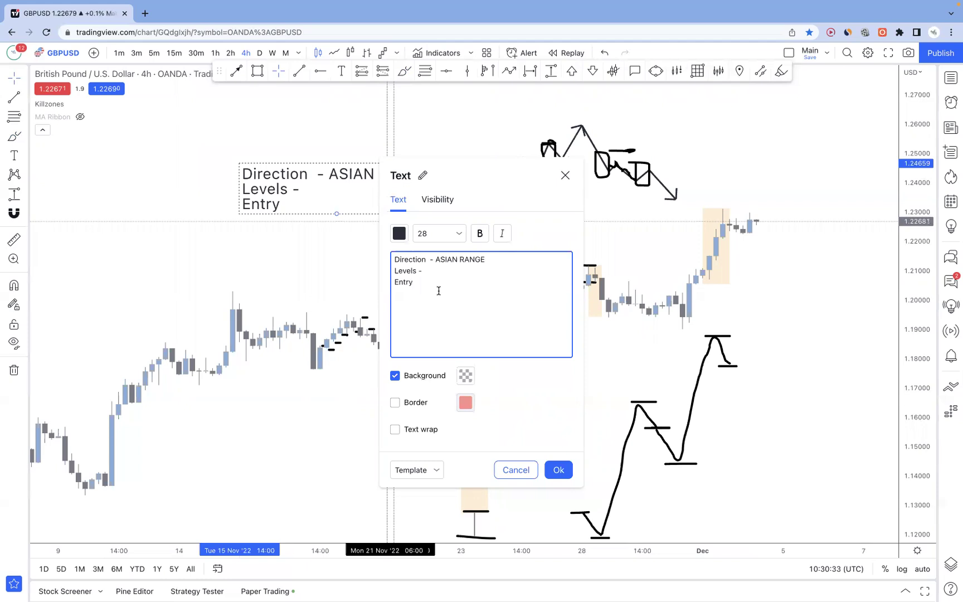
type("-")
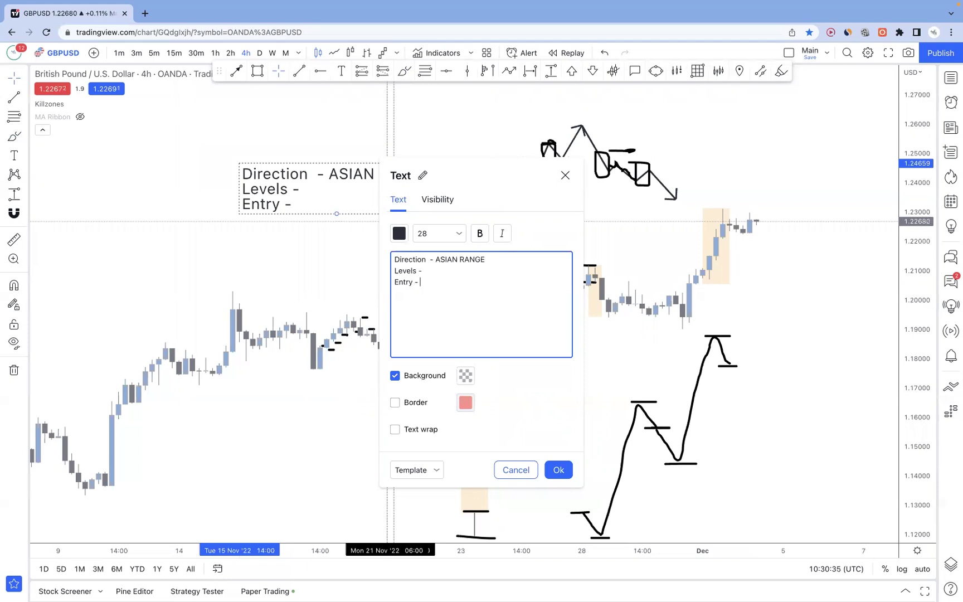